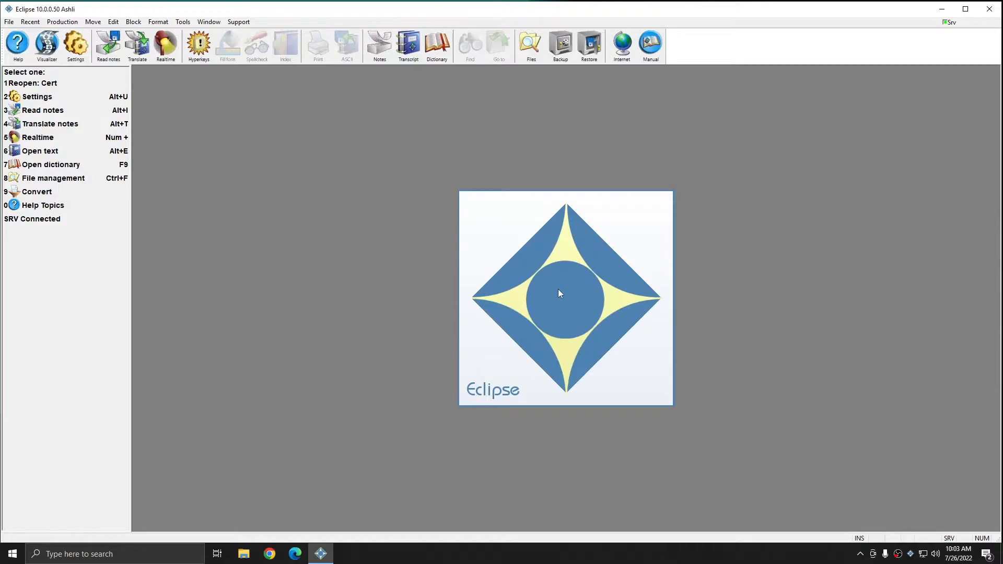
Open the Translate notes settings and assign Title.ecl as the initial block
click(62, 21)
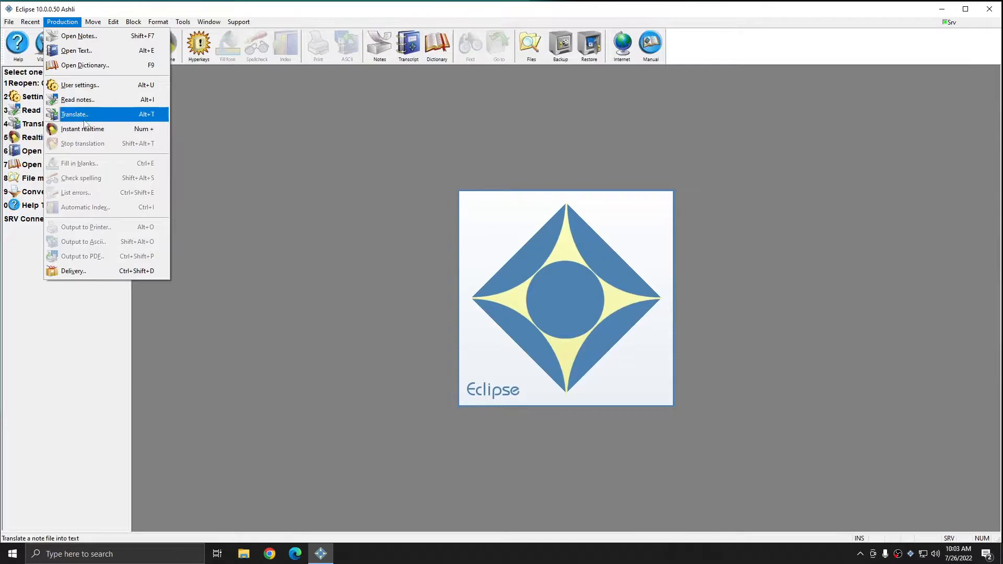
click(443, 151)
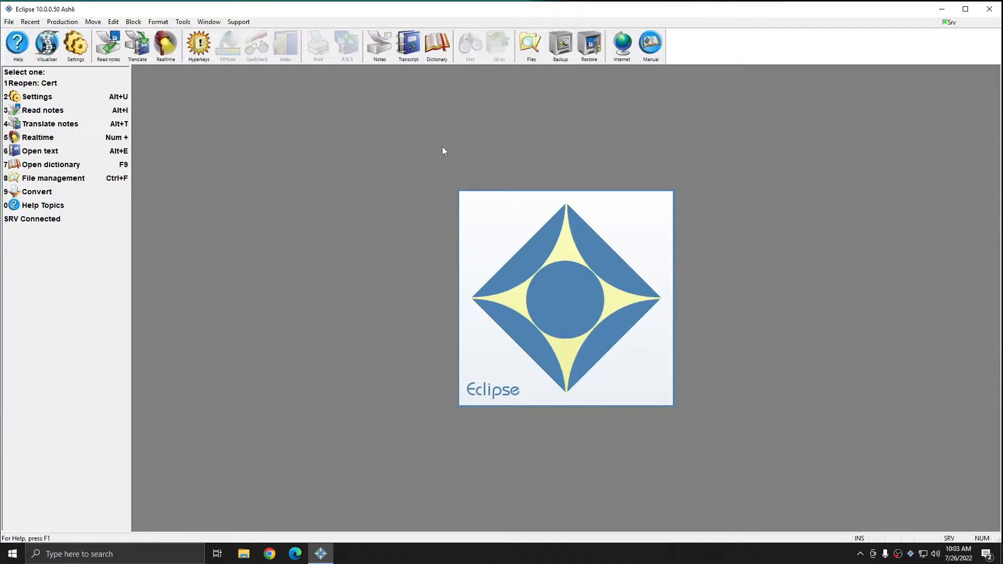
click(137, 46)
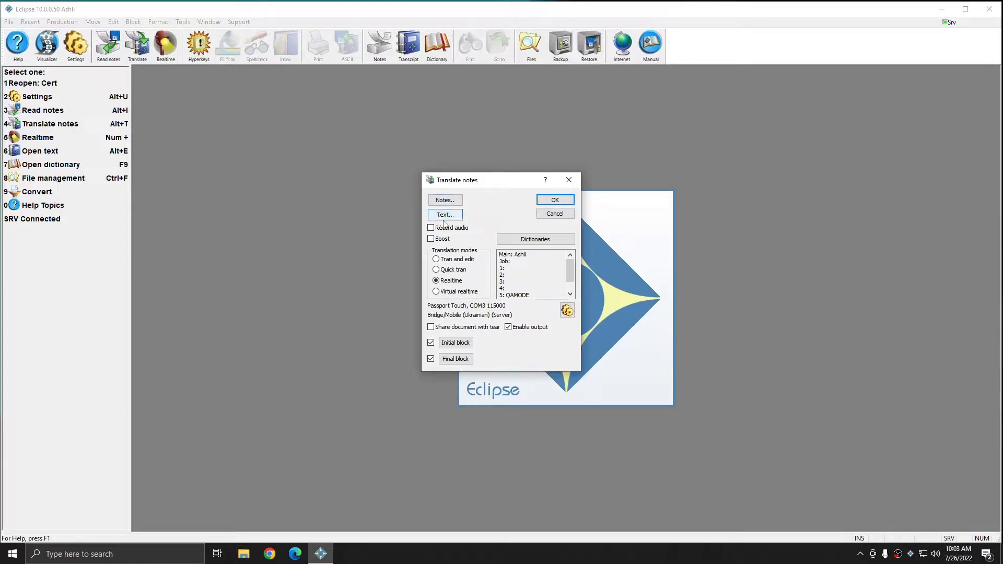
click(455, 343)
text(ti)
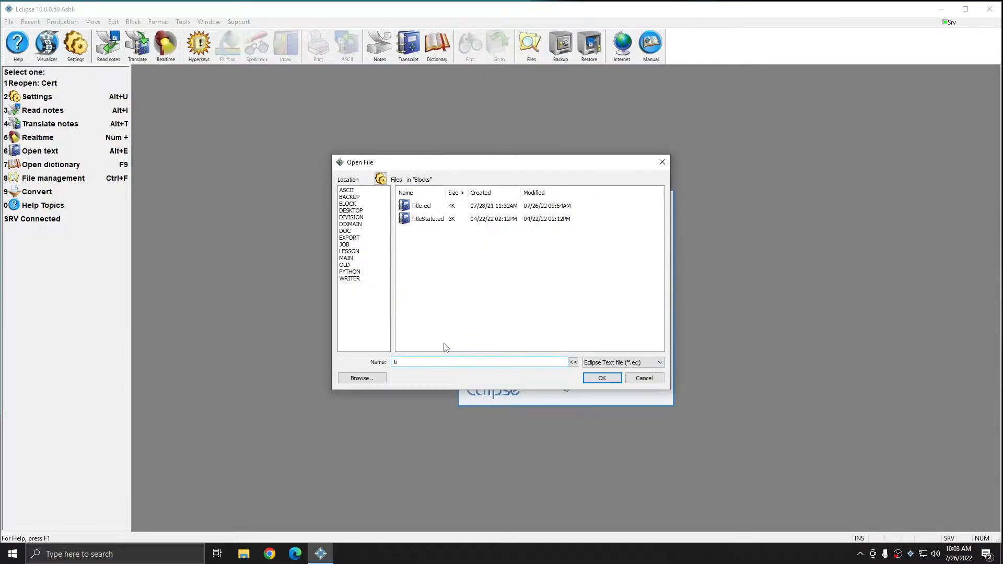
click(421, 206)
click(605, 378)
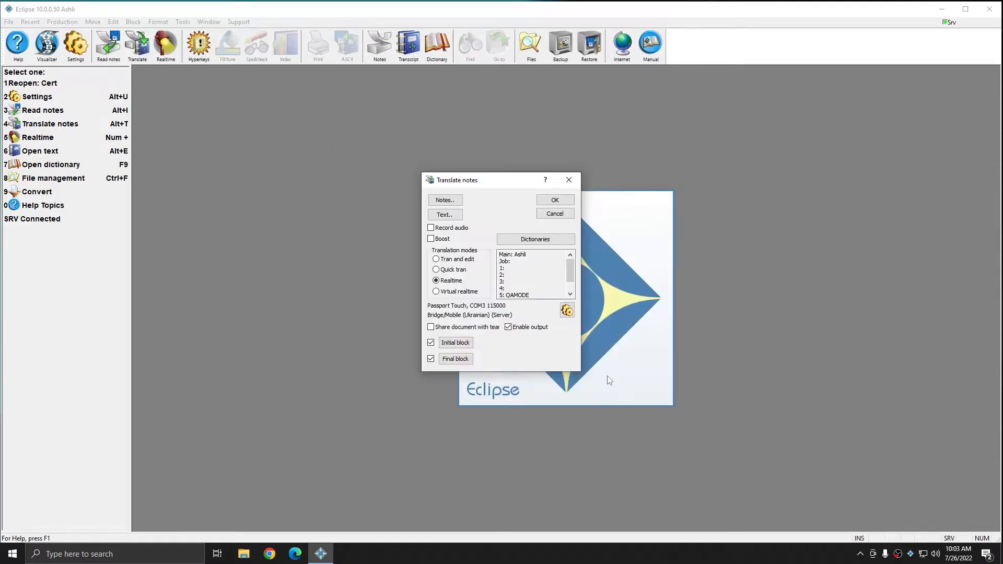
Assign Cert.ecl as the final block for the translation
click(459, 363)
text(ce)
click(427, 214)
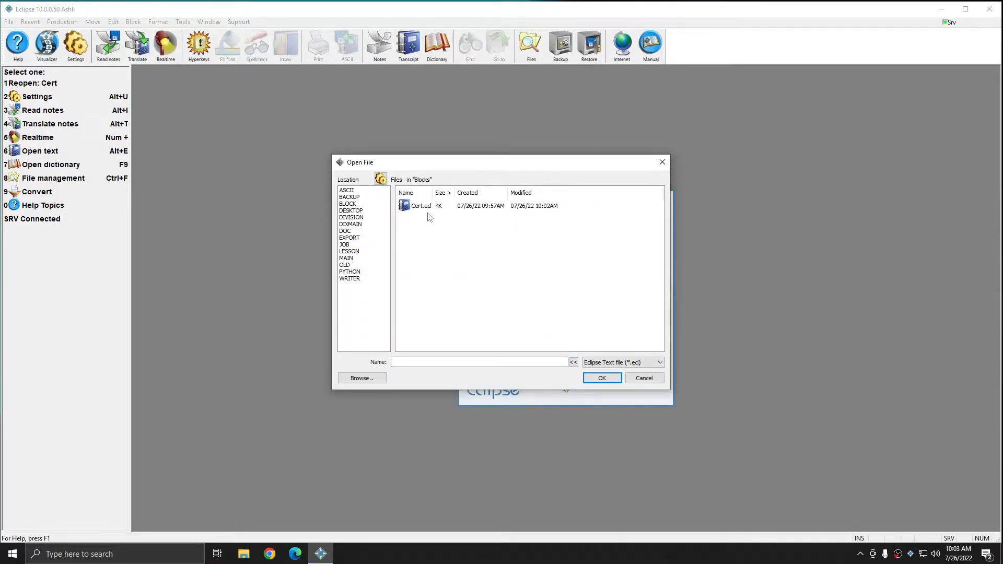
double_click(424, 206)
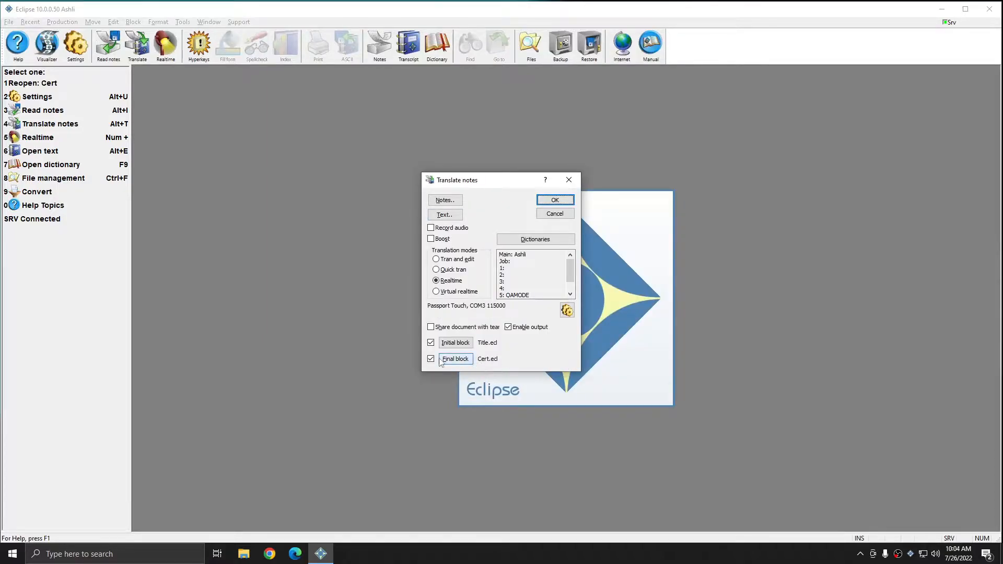
Select Initial and Final block.not as the notes file and start its virtual realtime translation with both blocks enabled
click(445, 200)
double_click(441, 250)
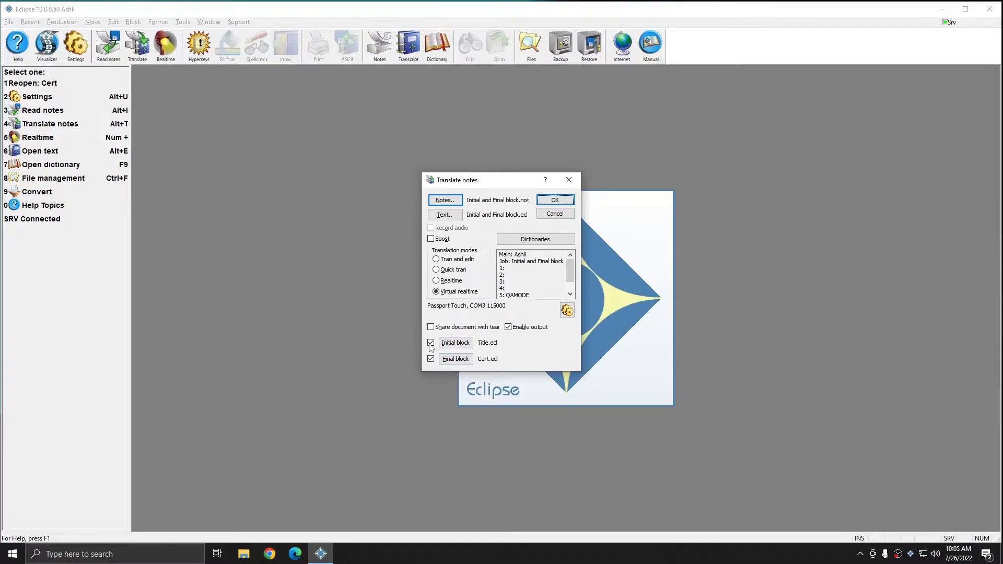
click(545, 204)
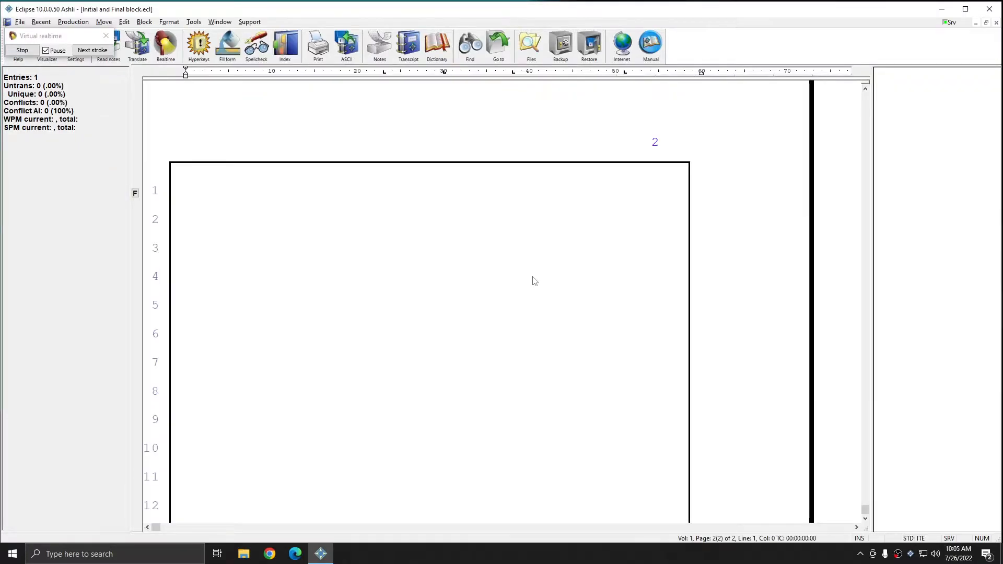
Run the translation briefly, pause it, and review the title page inserted ahead of the translated text
click(47, 50)
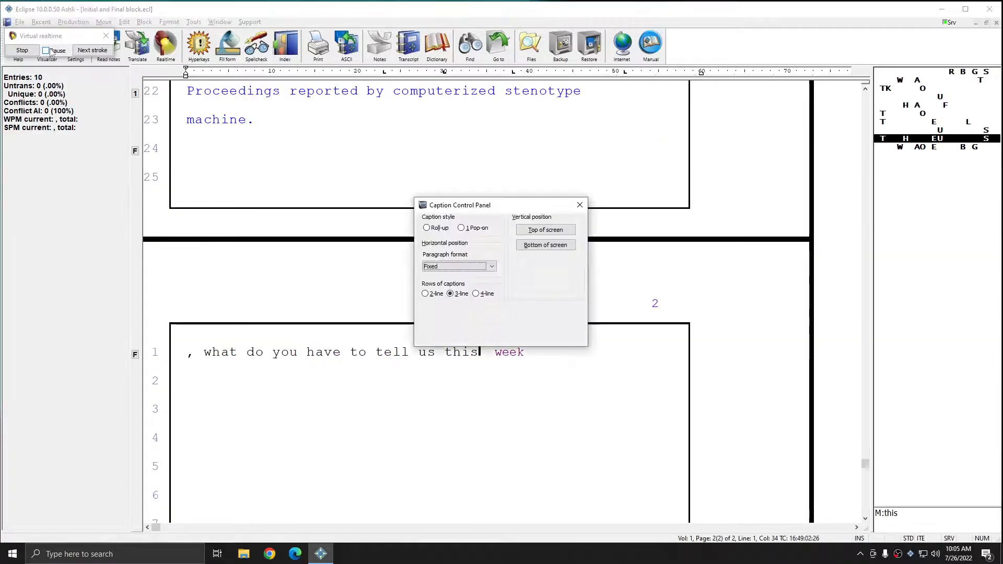
click(47, 50)
scroll(541, 320, up, 3)
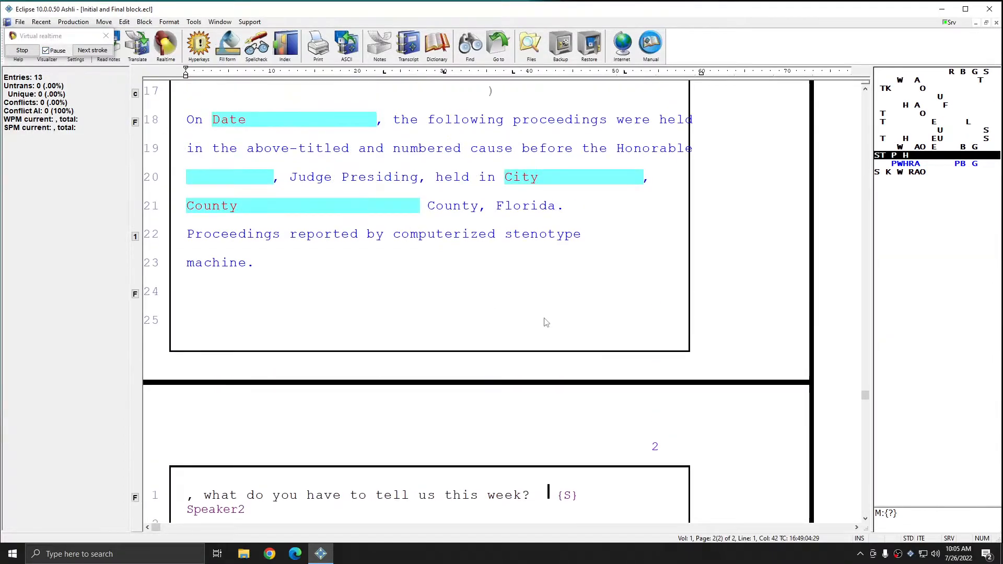
scroll(574, 394, up, 6)
scroll(571, 401, down, 4)
scroll(571, 399, down, 5)
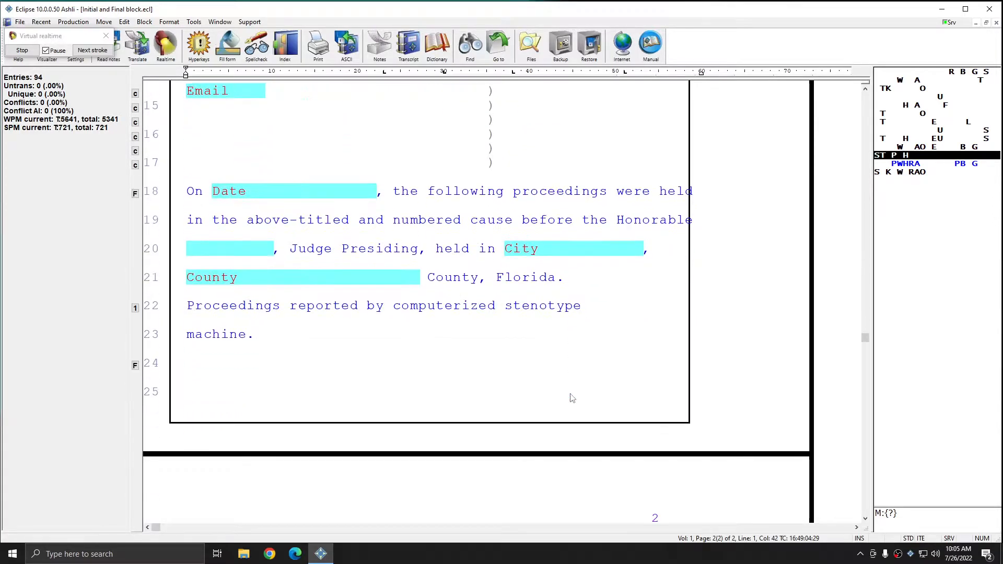
Resume and end the translation, then review the court reporter certificate after the text and close the transcript
click(46, 50)
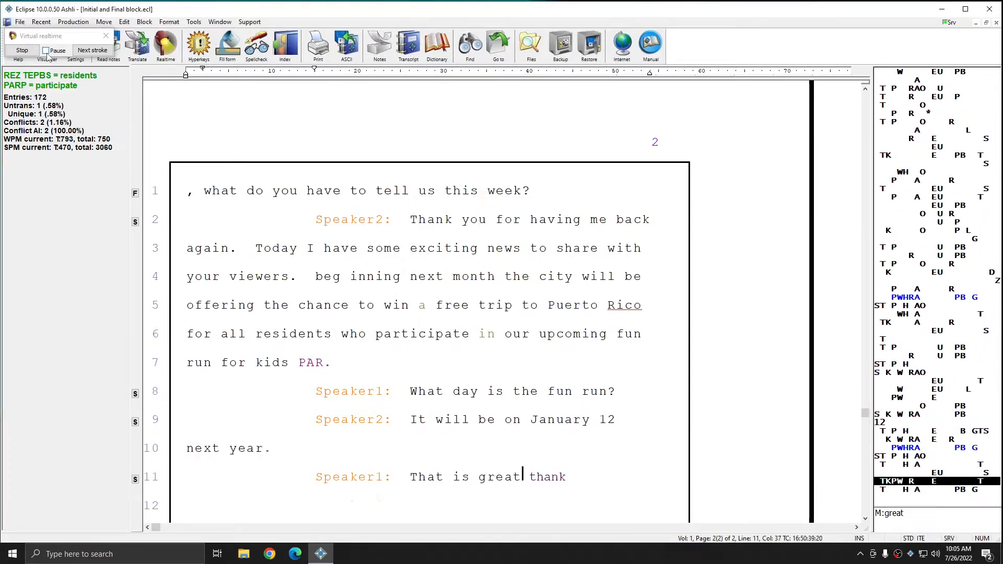
scroll(538, 302, down, 10)
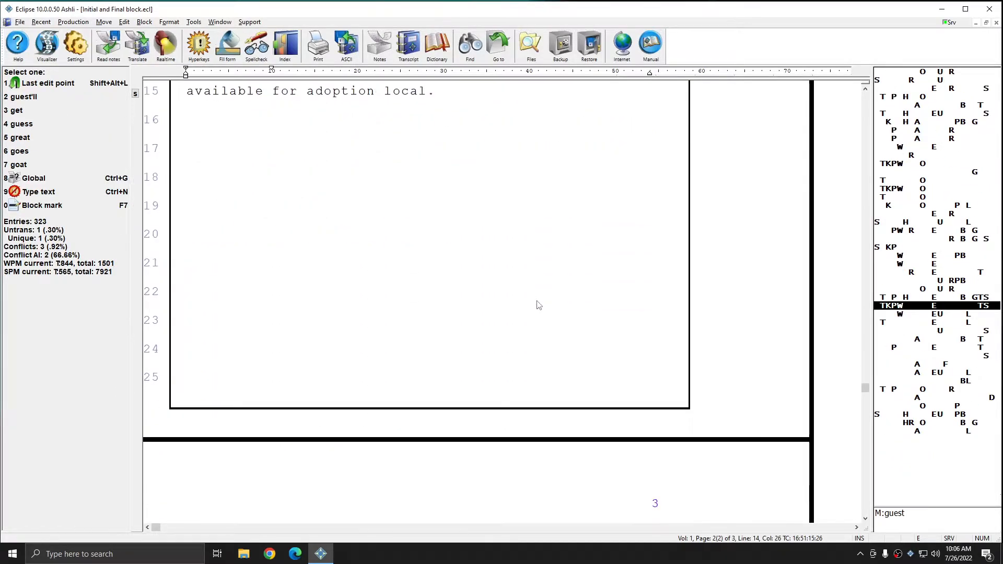
scroll(537, 300, up, 3)
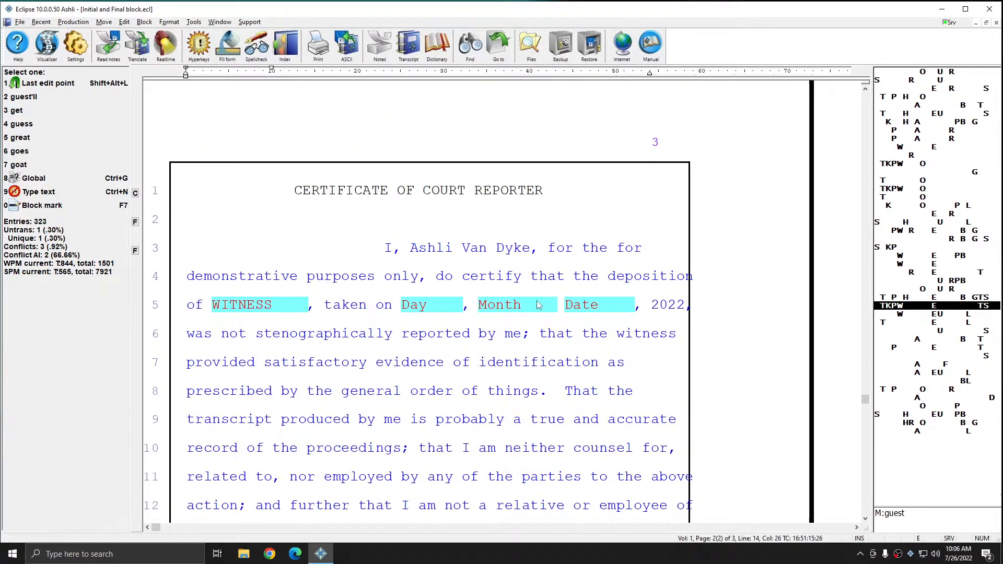
scroll(539, 305, down, 3)
scroll(538, 304, up, 3)
key(Escape)
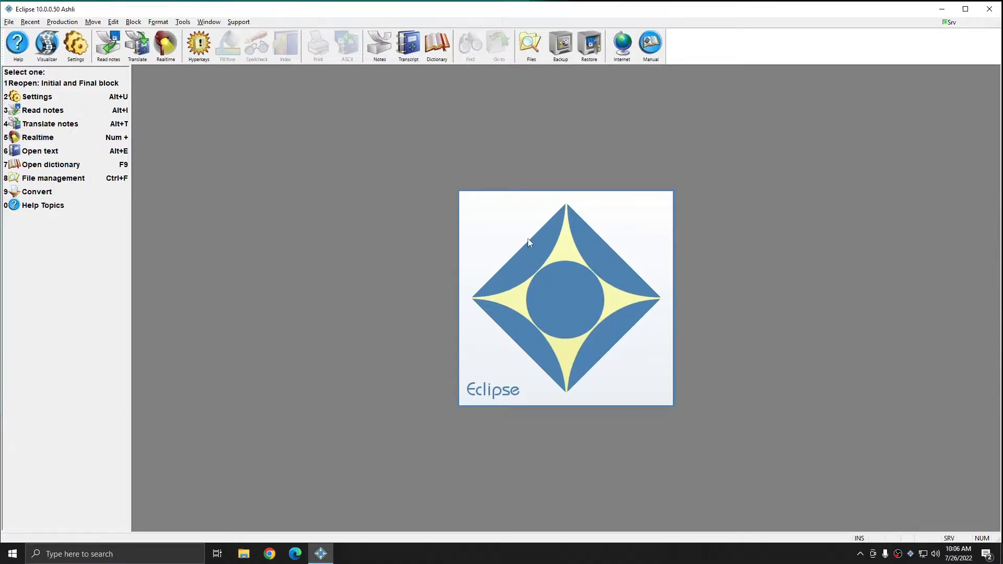
Retranslate Initial and Final block.not in virtual realtime mode with only the final block enabled
key(alt+t)
click(430, 359)
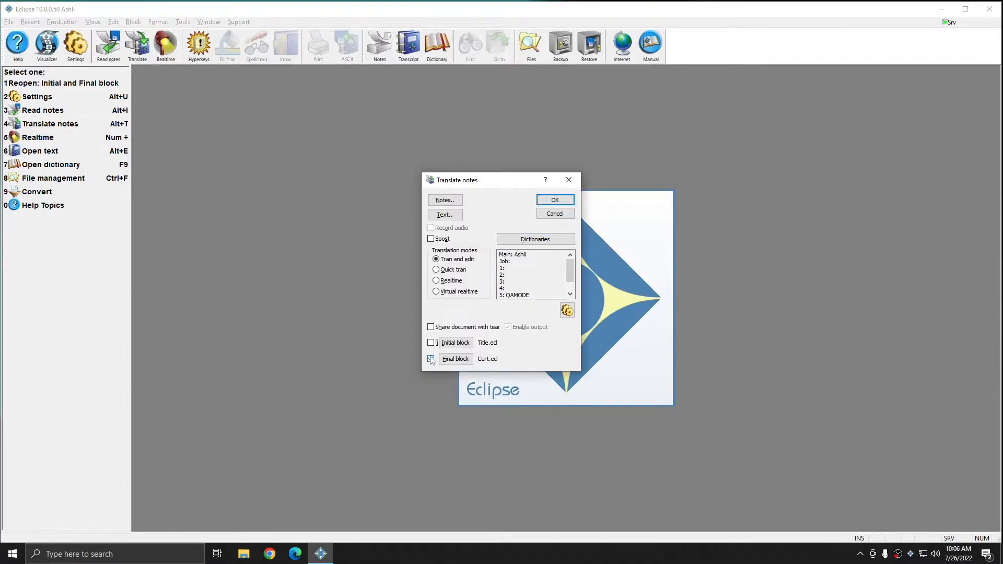
click(458, 292)
click(447, 201)
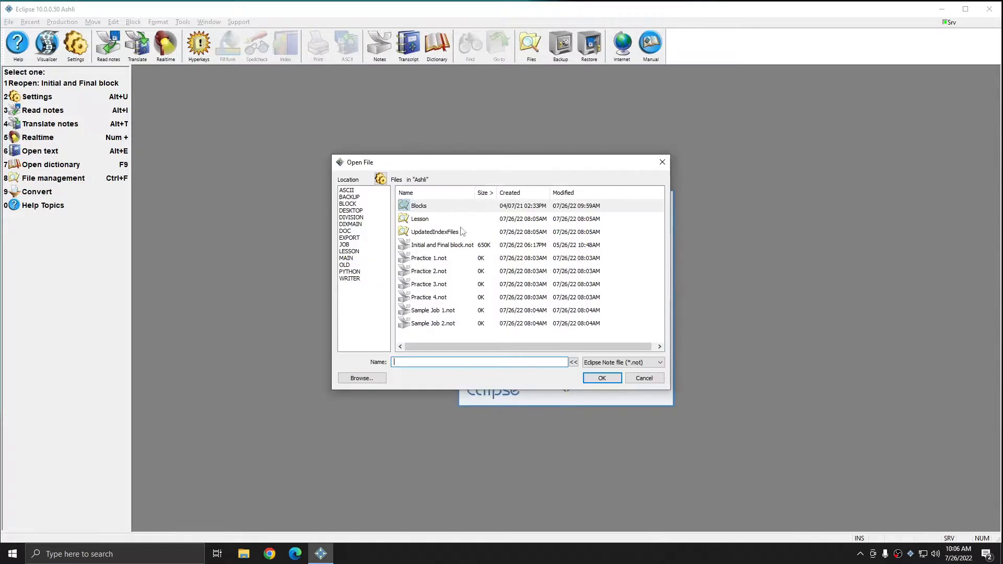
double_click(432, 246)
click(555, 200)
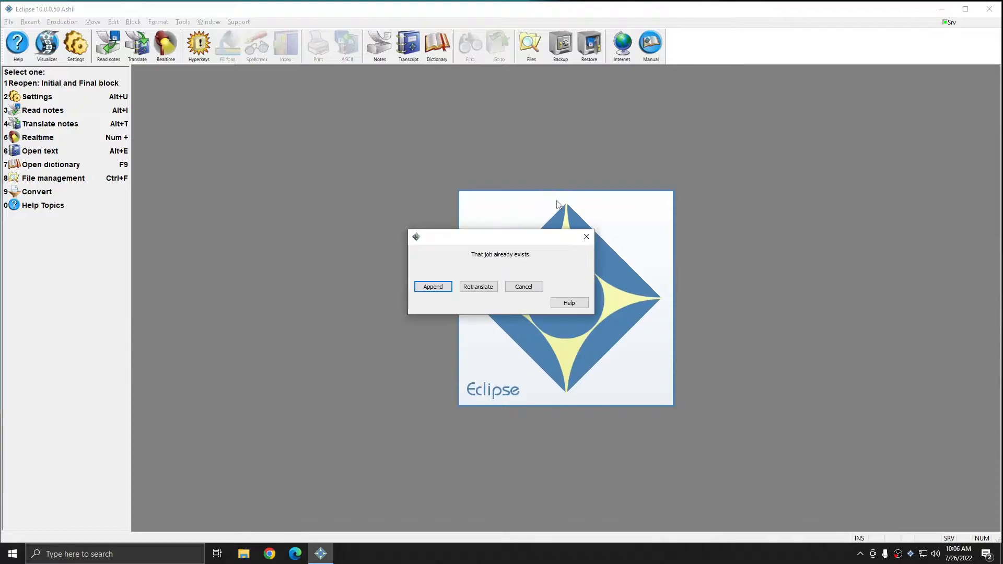
click(477, 289)
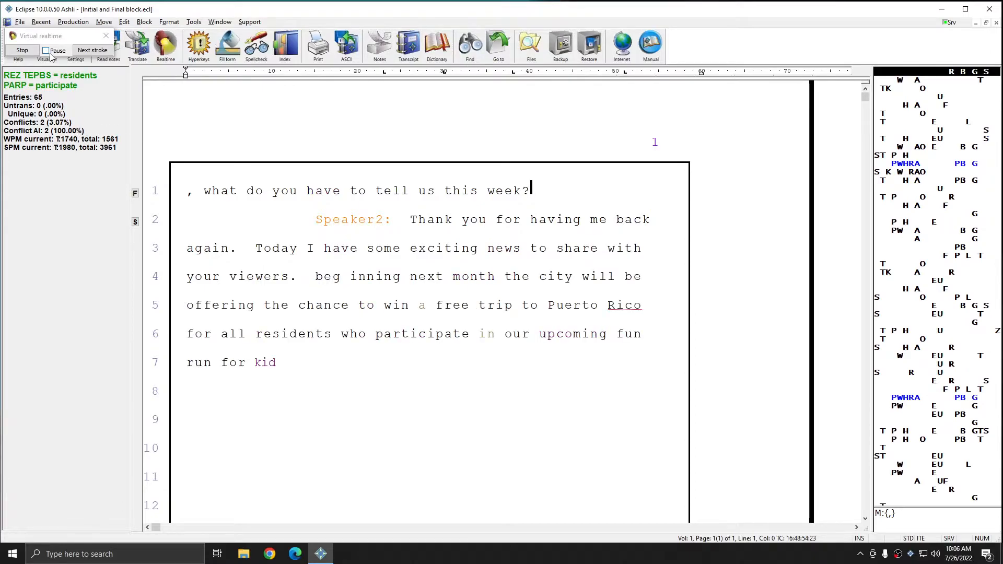
Pause and stop the translation early, then check the certificate page at the end and close the transcript
click(47, 51)
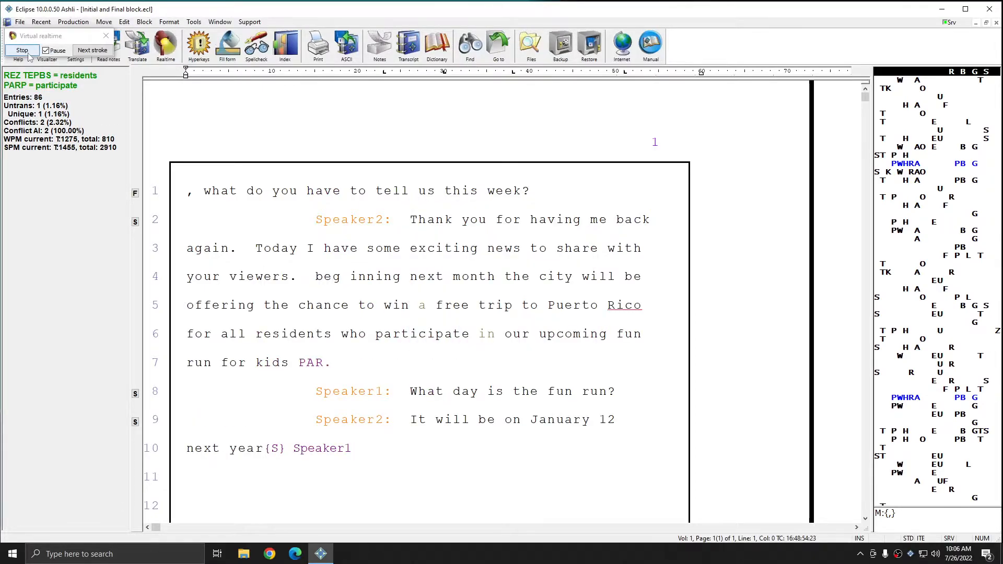
click(20, 52)
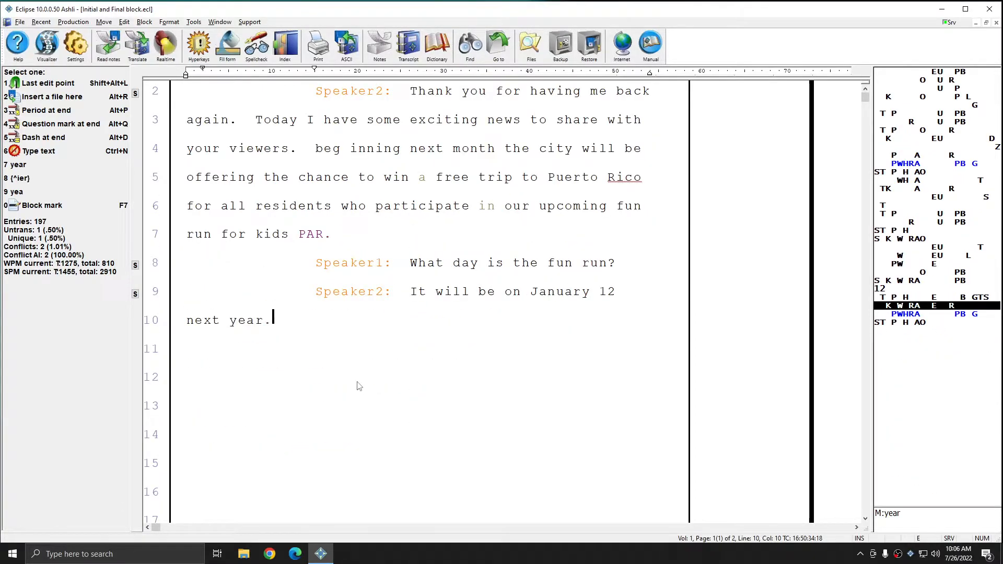
scroll(359, 386, down, 10)
scroll(362, 386, up, 1)
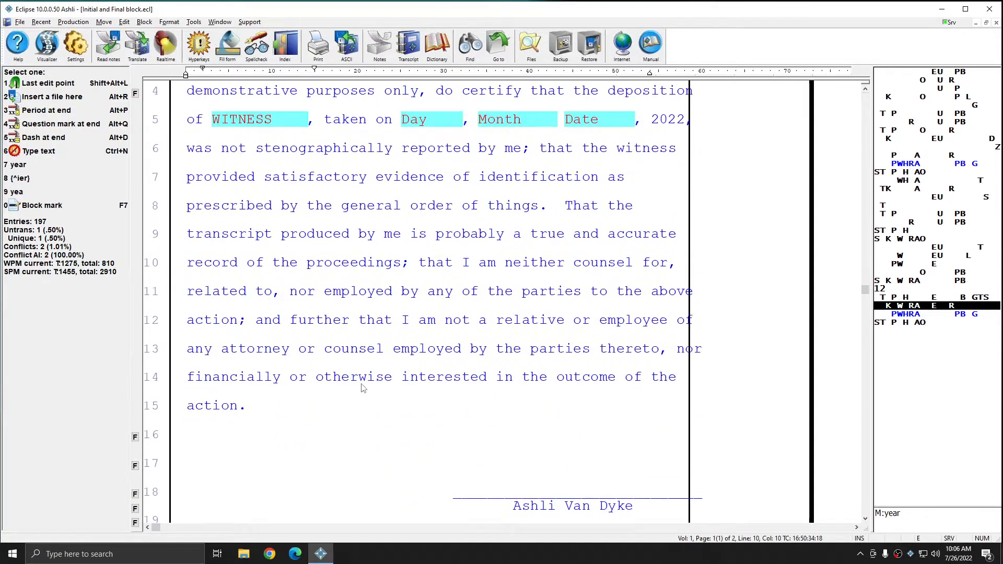
scroll(364, 387, up, 1)
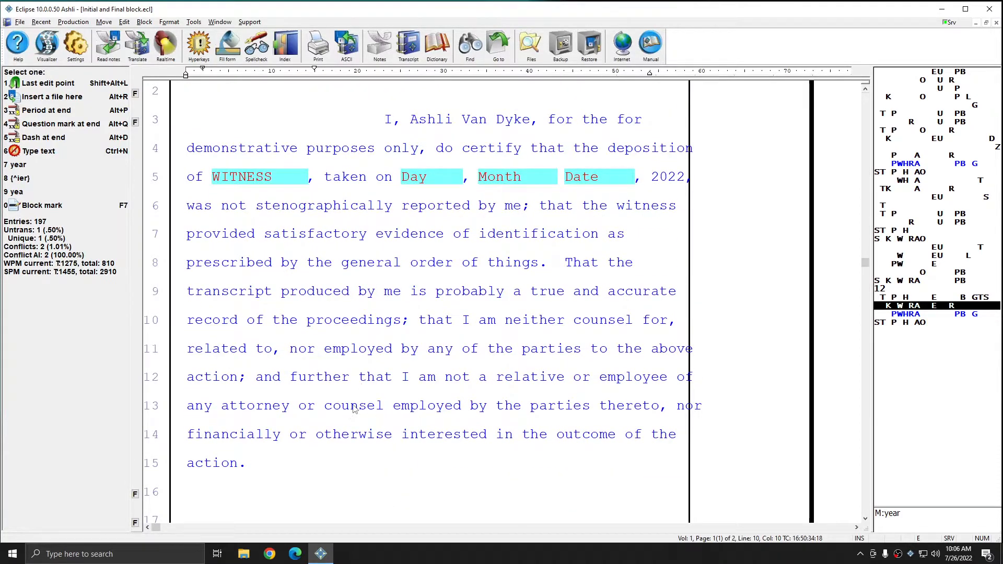
key(Escape)
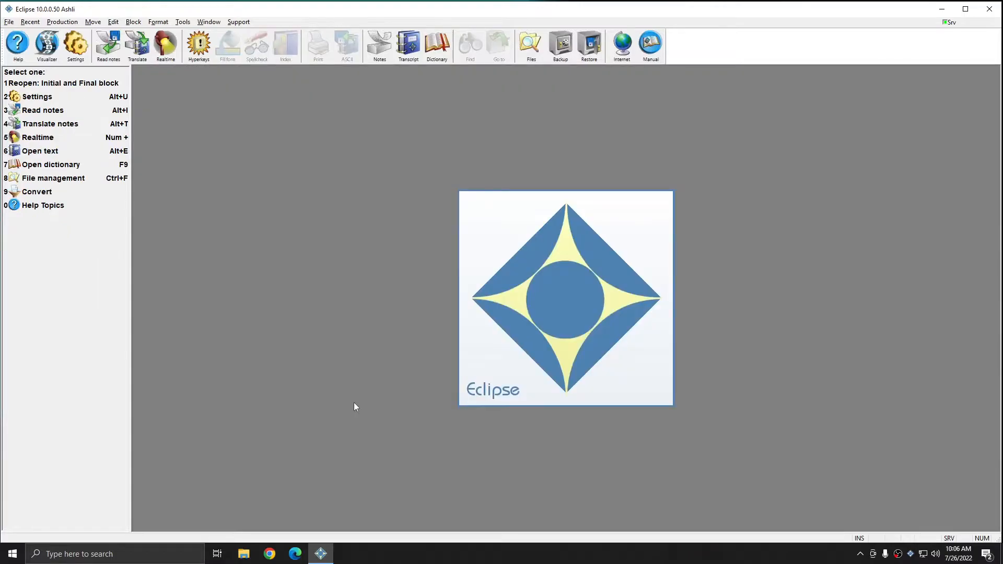
Retranslate Initial and Final block.not in virtual realtime mode with both the initial and final blocks disabled
key(alt+t)
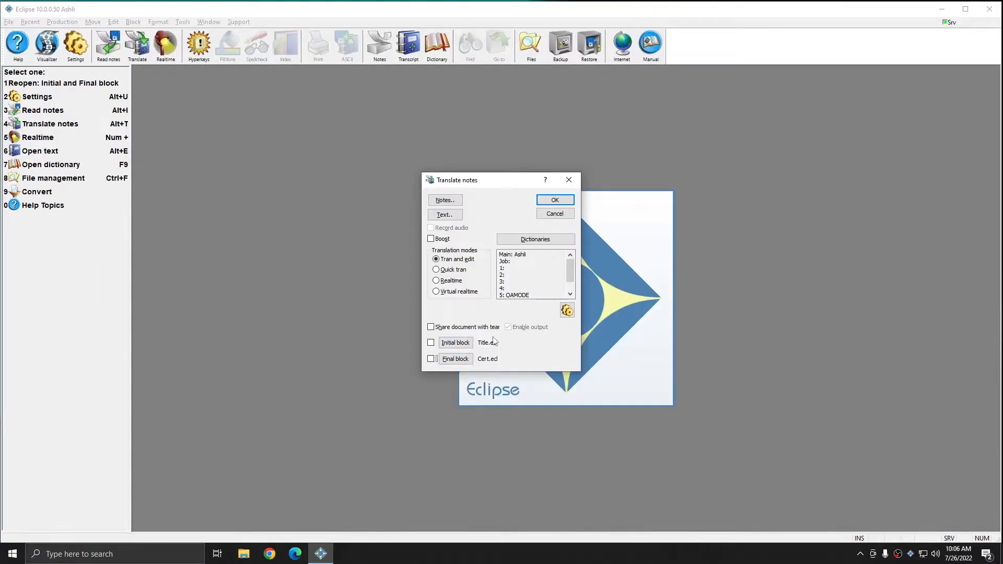
click(459, 291)
click(450, 200)
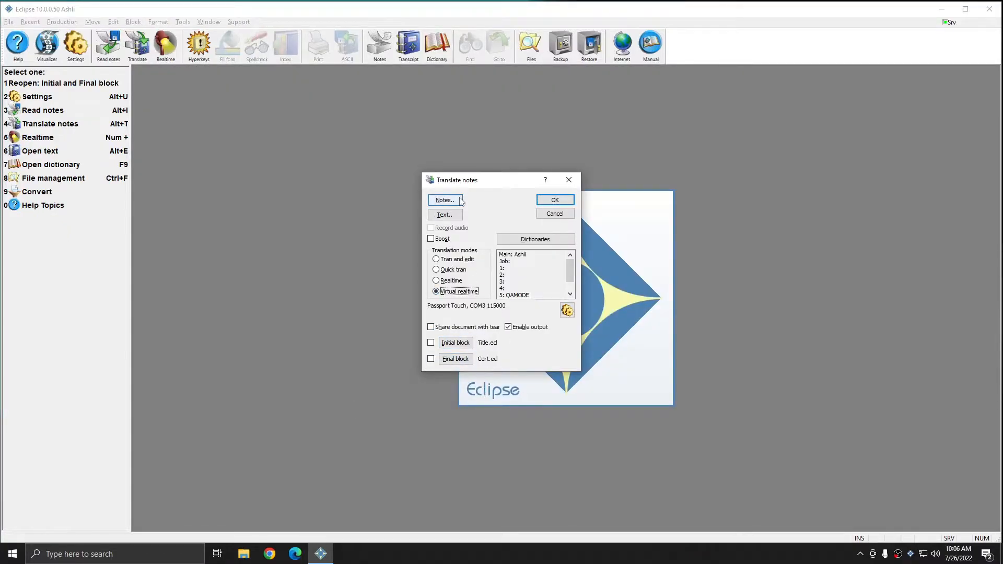
double_click(461, 253)
click(555, 200)
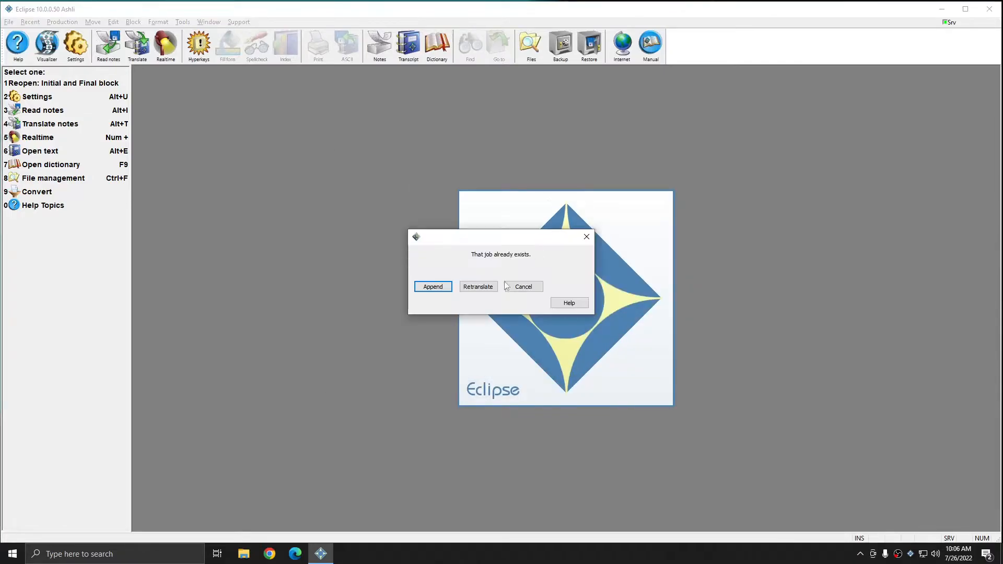
click(462, 291)
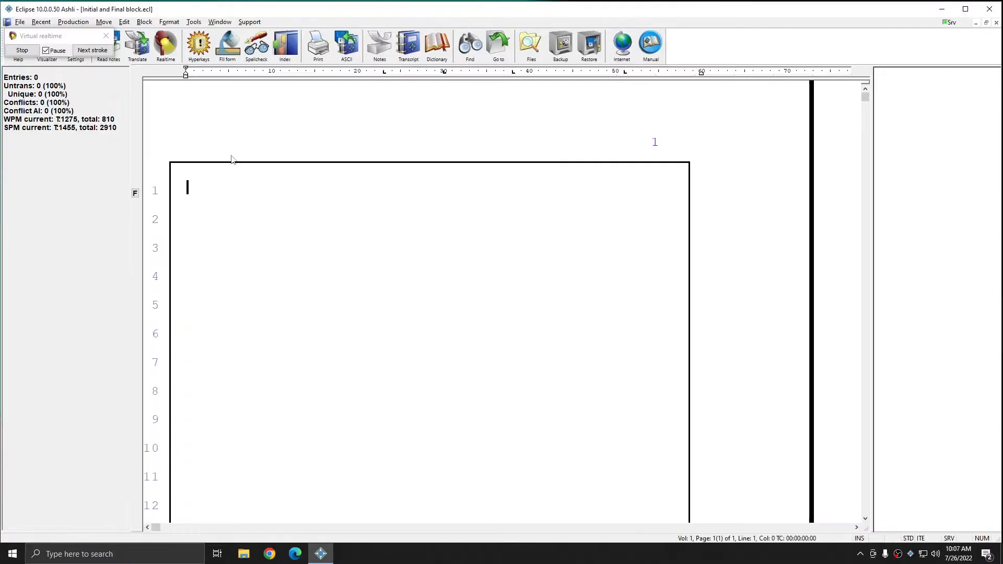
Run the translation to completion, check the transcript from start to end for block pages, and close it
click(46, 50)
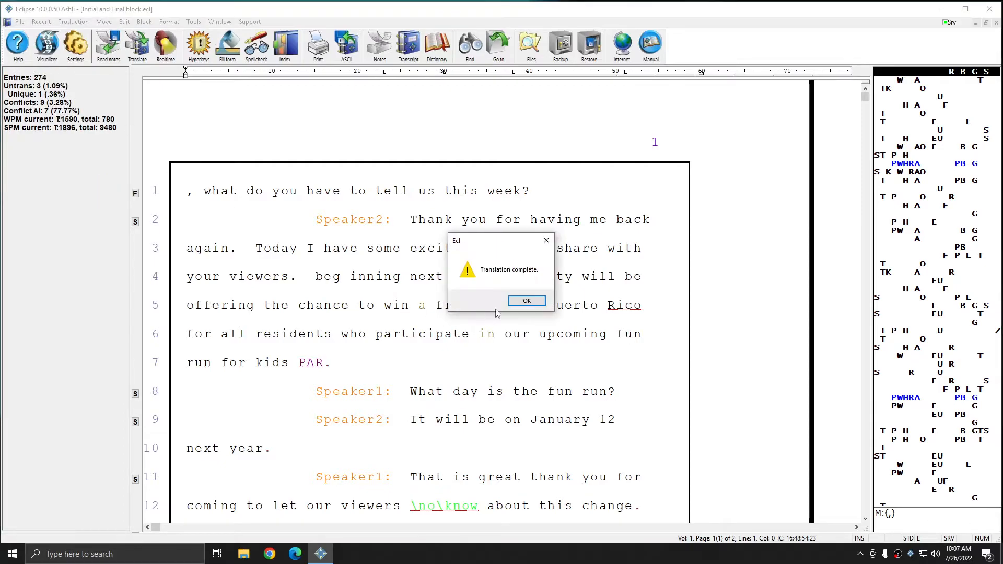
click(529, 302)
scroll(452, 361, down, 2)
scroll(451, 362, down, 10)
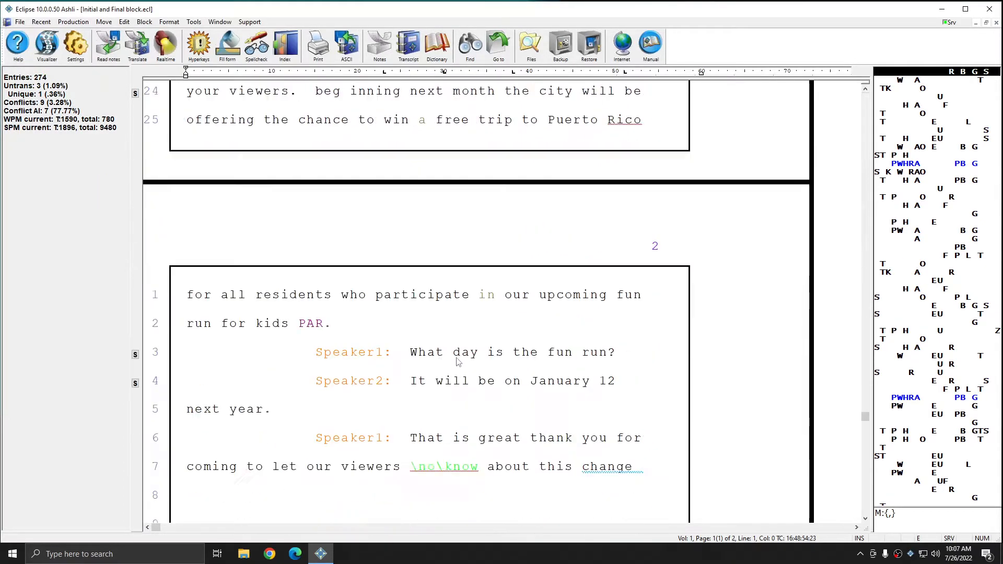
scroll(460, 363, up, 1)
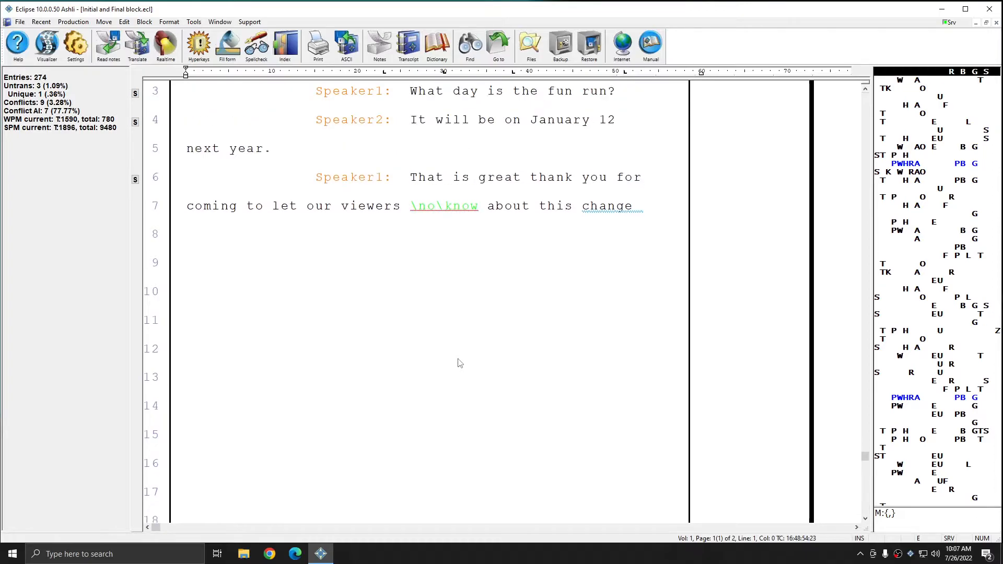
key(Escape)
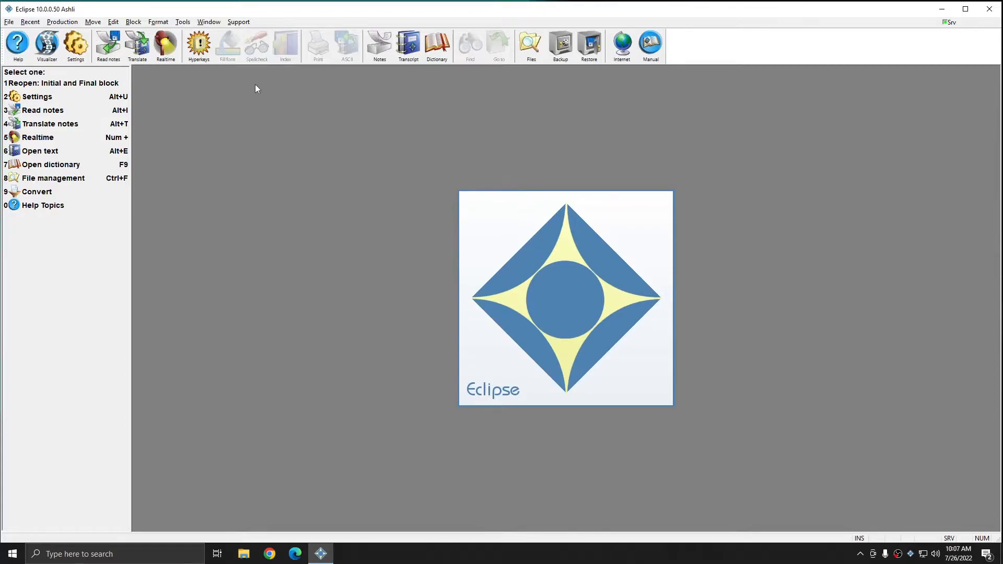
click(63, 22)
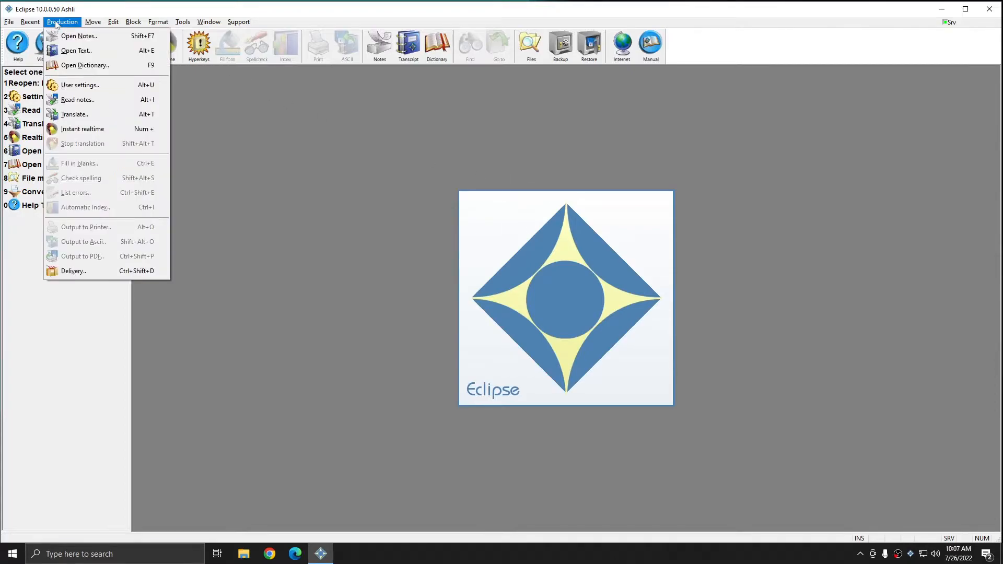
click(146, 119)
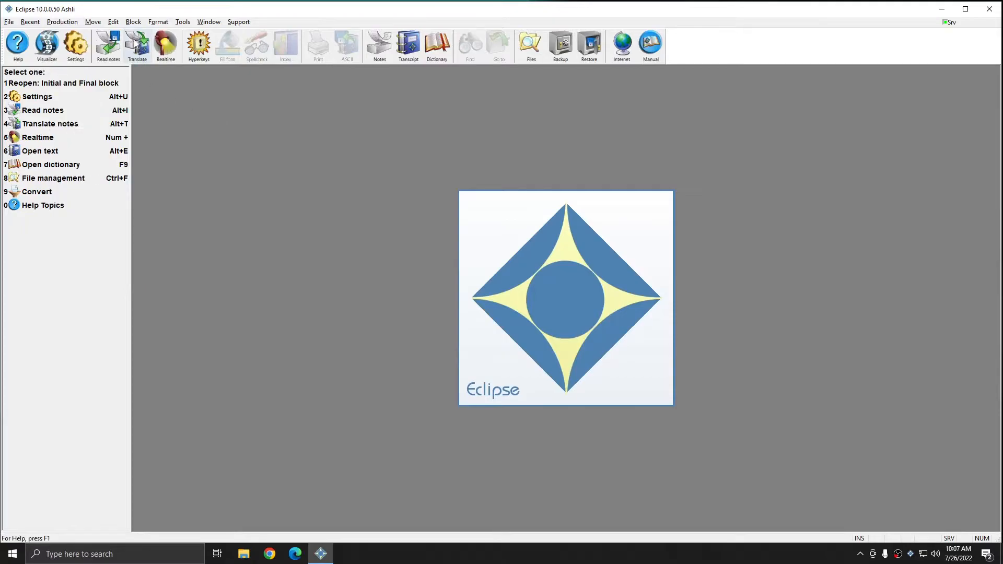
Retranslate Initial and Final block.not in virtual realtime mode with both the initial block Title.ecl and final block Cert.ecl enabled
click(430, 343)
click(431, 359)
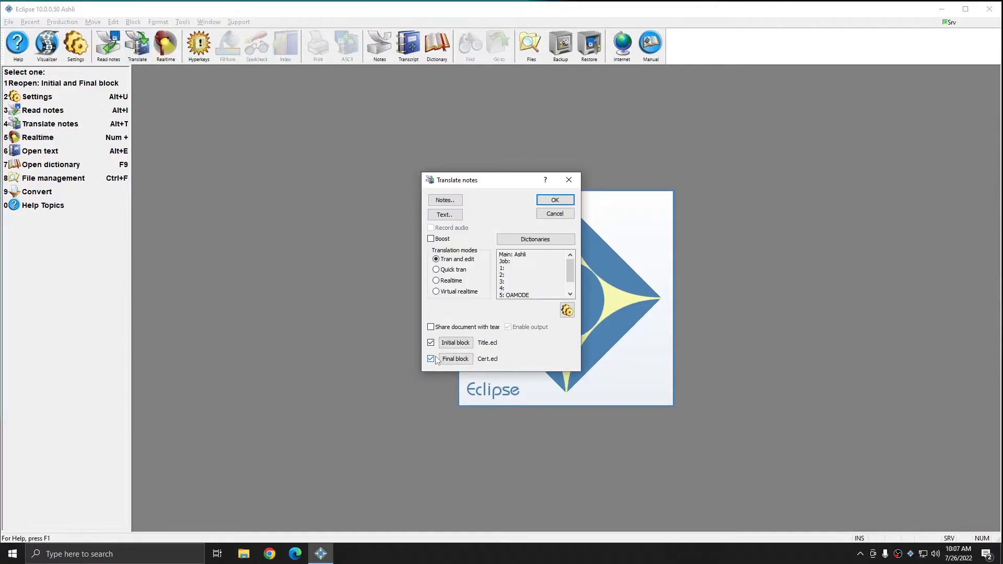
click(451, 291)
click(445, 200)
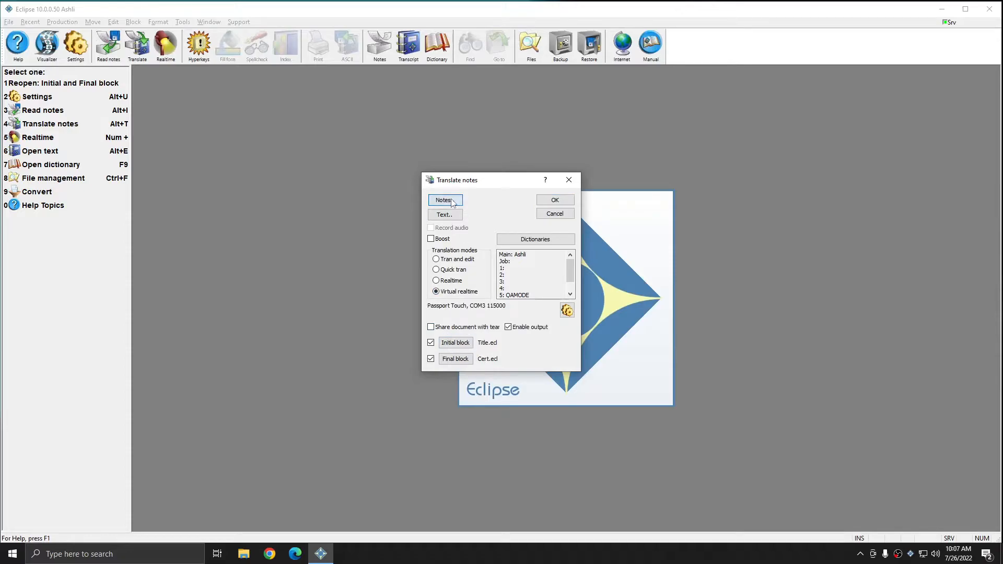
double_click(451, 243)
click(555, 200)
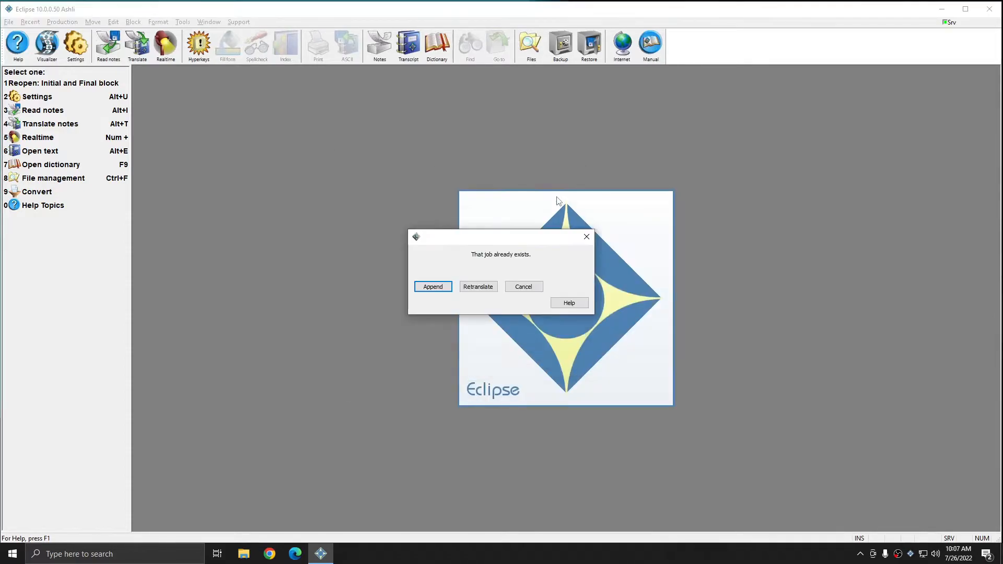
click(478, 287)
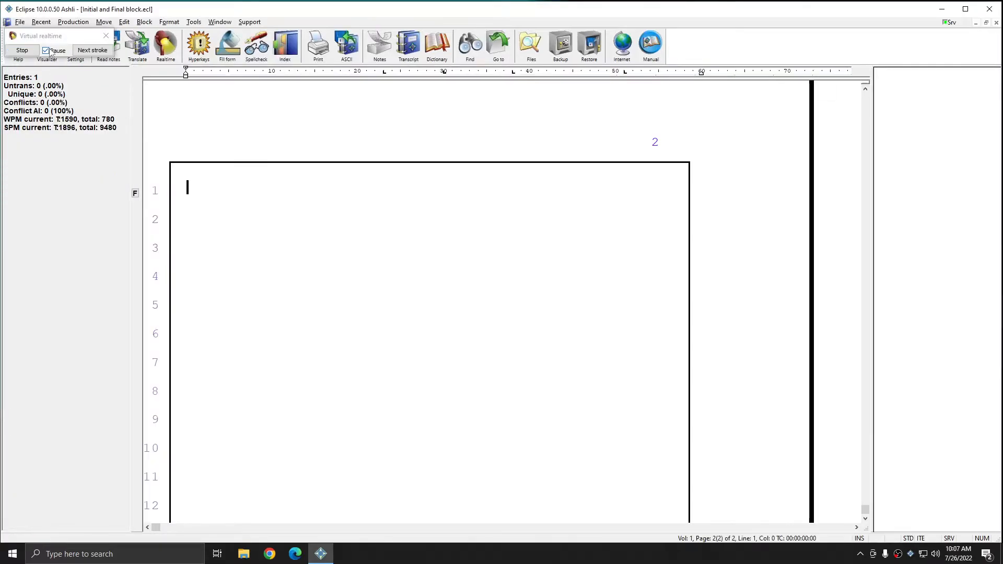
Check the title page at the start of the paused transcript, then resume the translation and stop it
scroll(398, 268, up, 5)
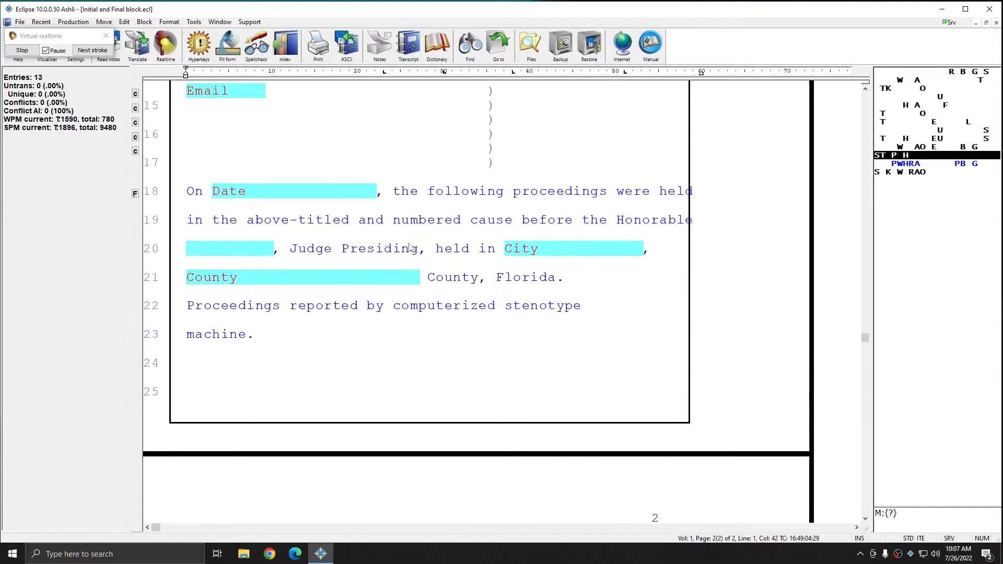
scroll(398, 268, down, 5)
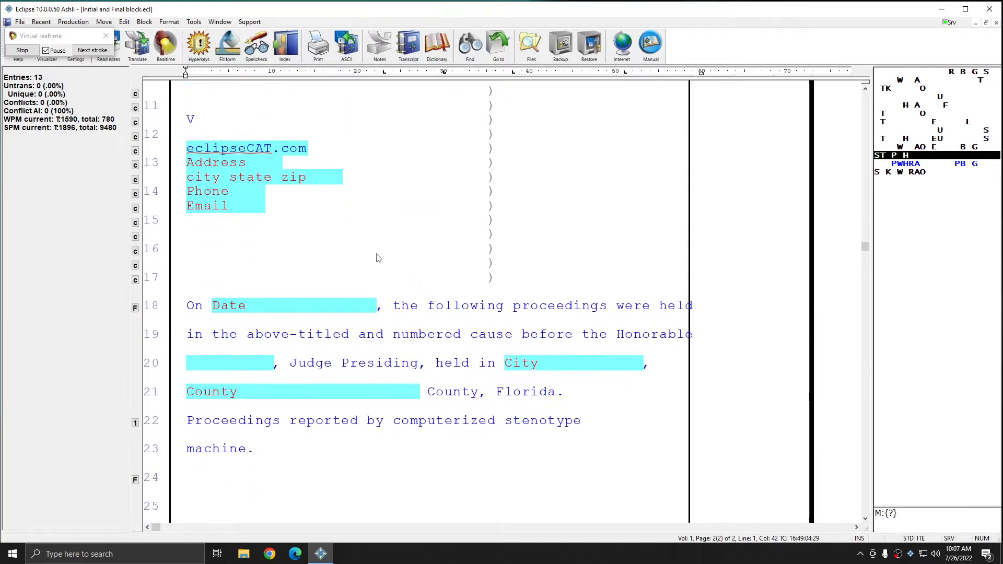
click(47, 50)
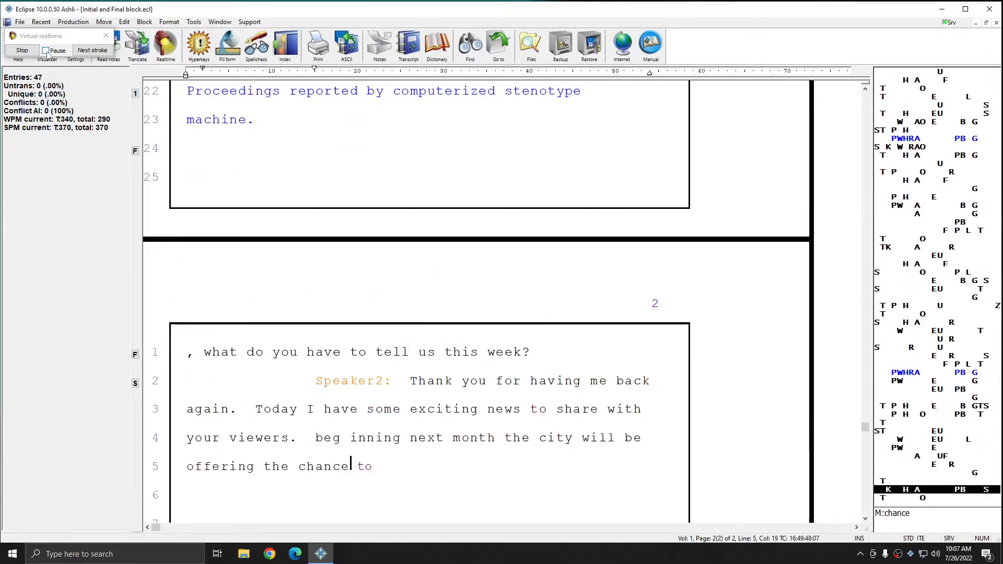
click(21, 50)
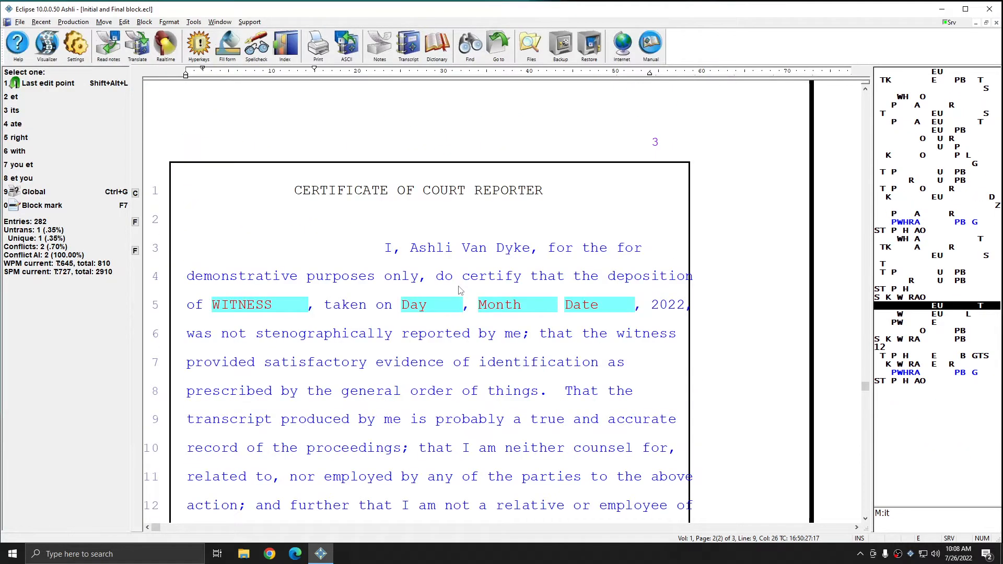
Check the certificate page at the end of the transcript against the preceding text, and close the transcript
scroll(460, 290, down, 2)
scroll(460, 290, up, 7)
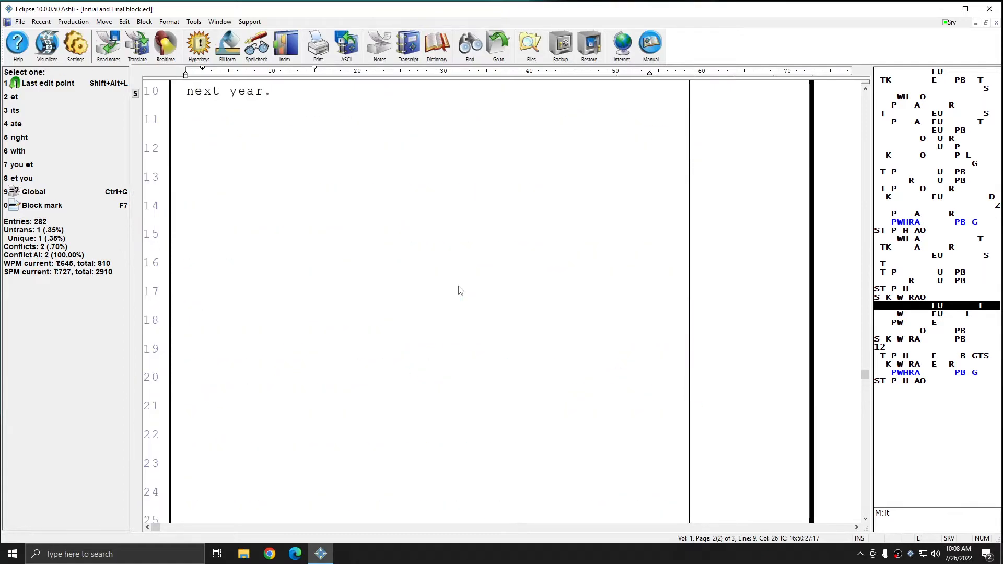
scroll(459, 289, down, 6)
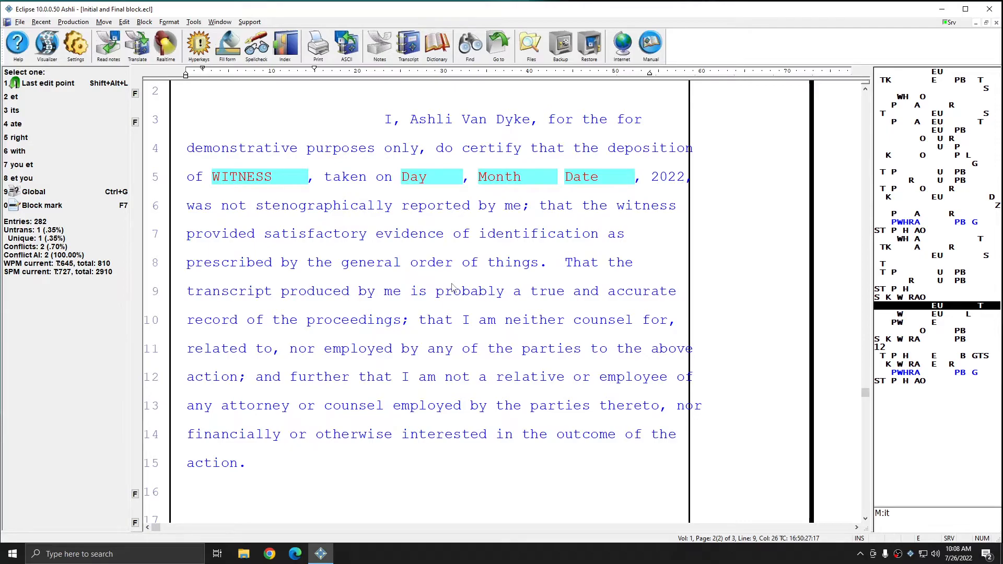
key(ctrl+F4)
In the note translation settings, select Title.ecl as the initial block and Cert.ecl as the final block
key(alt+t)
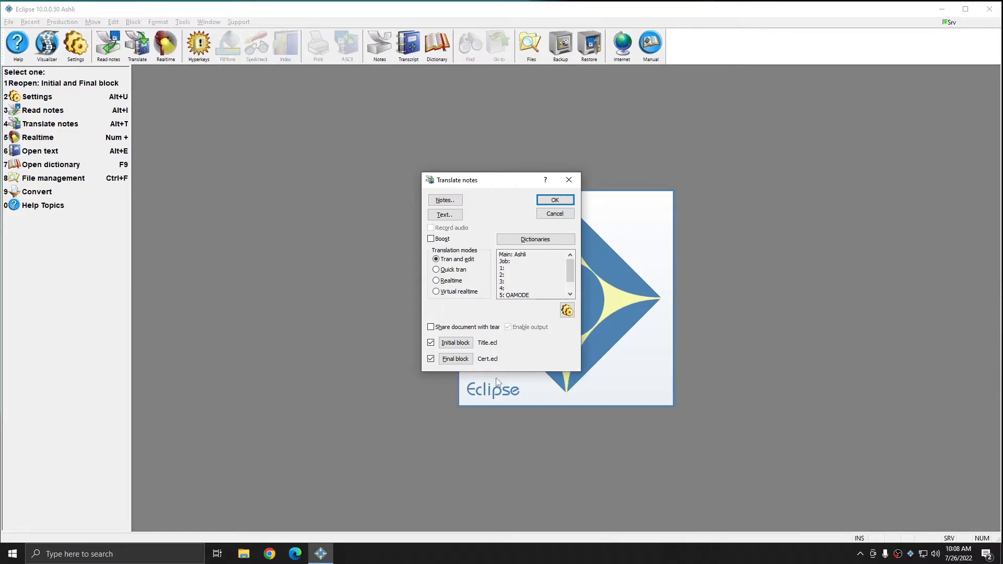
click(455, 342)
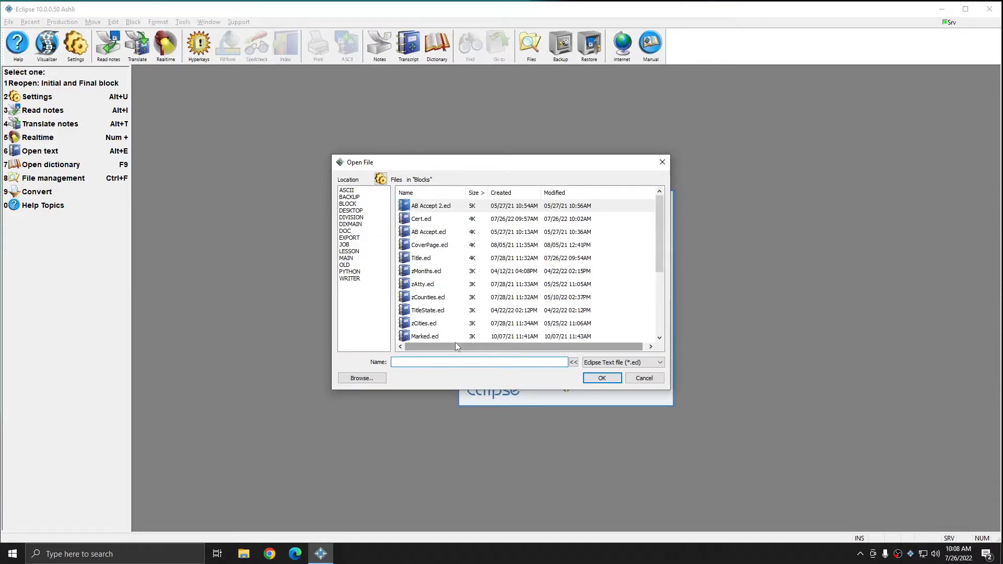
scroll(441, 313, down, 3)
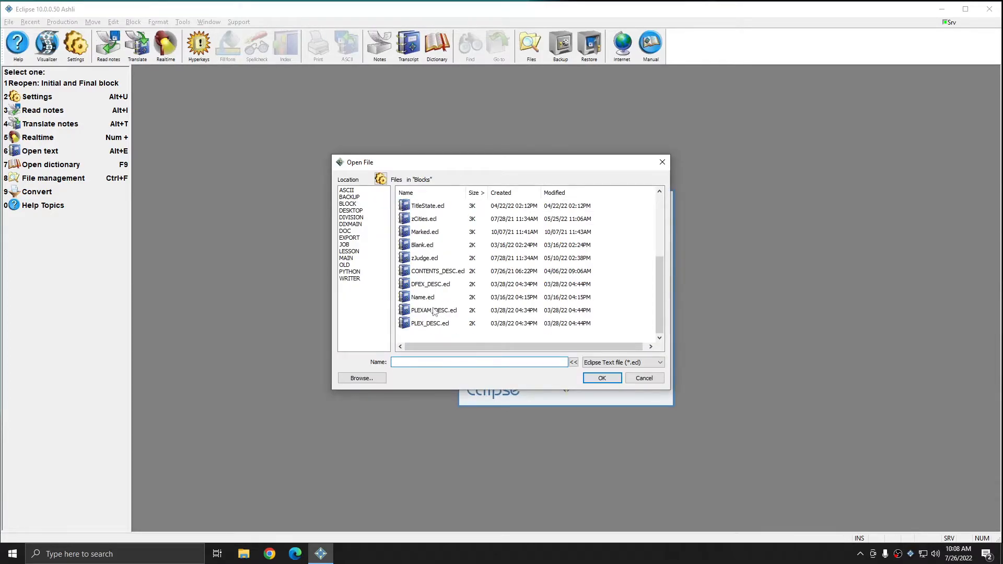
scroll(434, 312, down, 3)
click(417, 206)
click(586, 380)
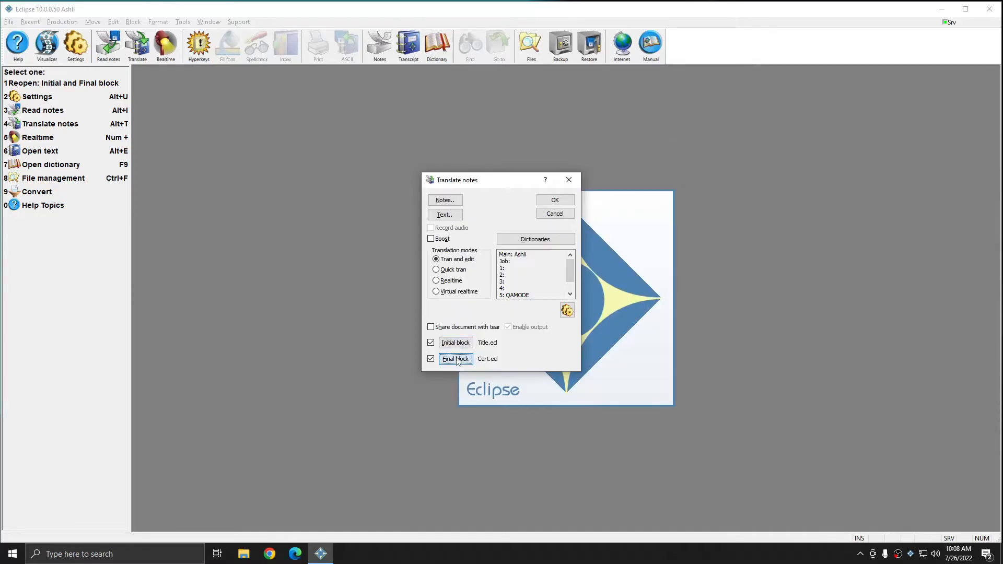
click(455, 359)
scroll(453, 258, down, 5)
click(420, 207)
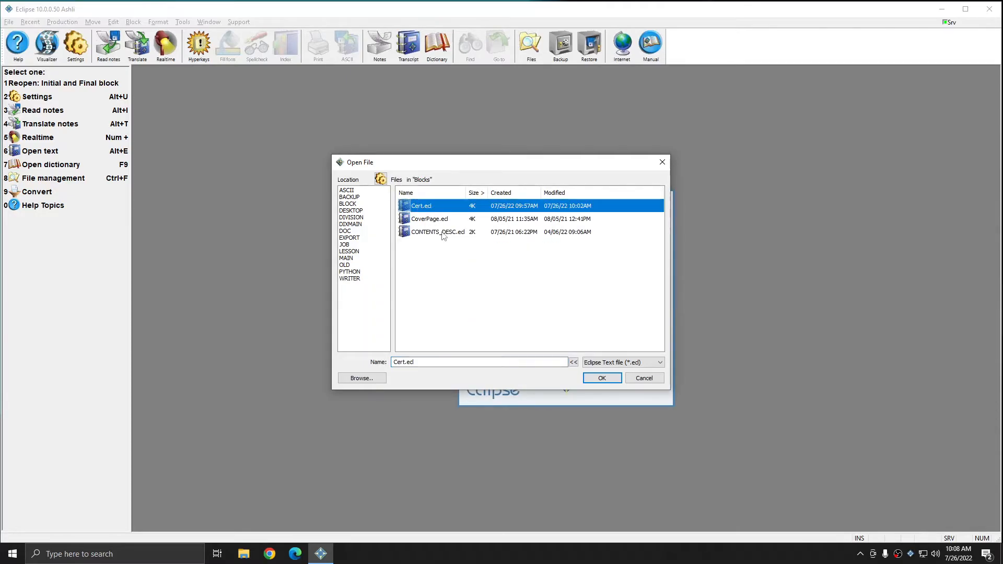
click(599, 379)
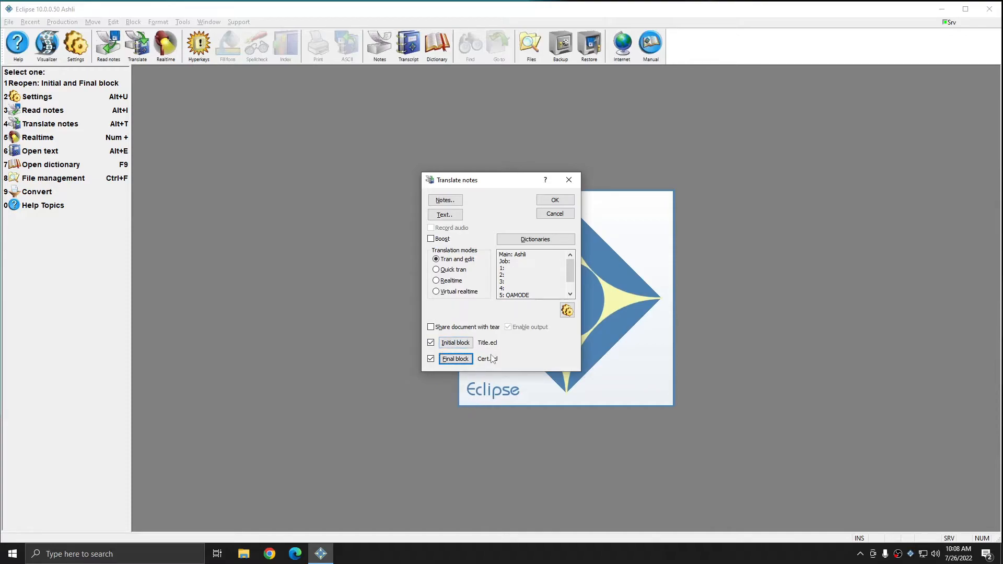
Clear the files assigned to the initial and final blocks by cancelling each file selection
click(449, 344)
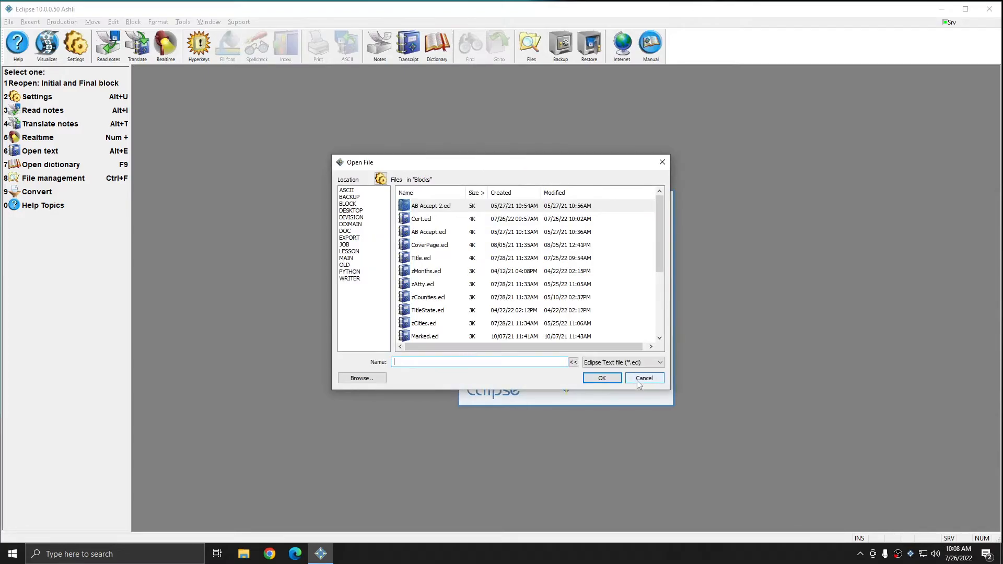
click(639, 379)
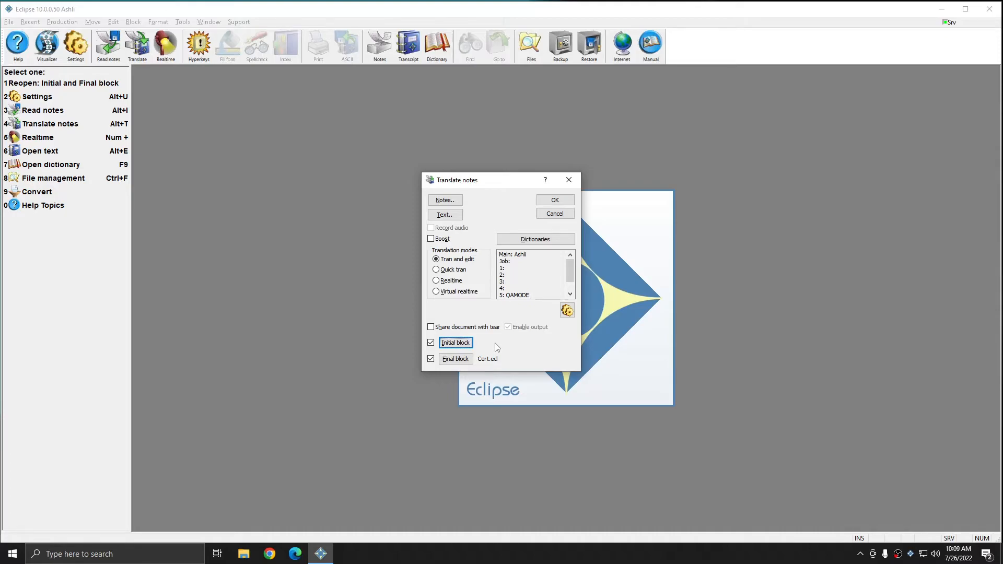
click(454, 360)
click(645, 379)
Retranslate Initial and Final block.not in virtual realtime mode with both blocks enabled but no block files assigned
click(457, 291)
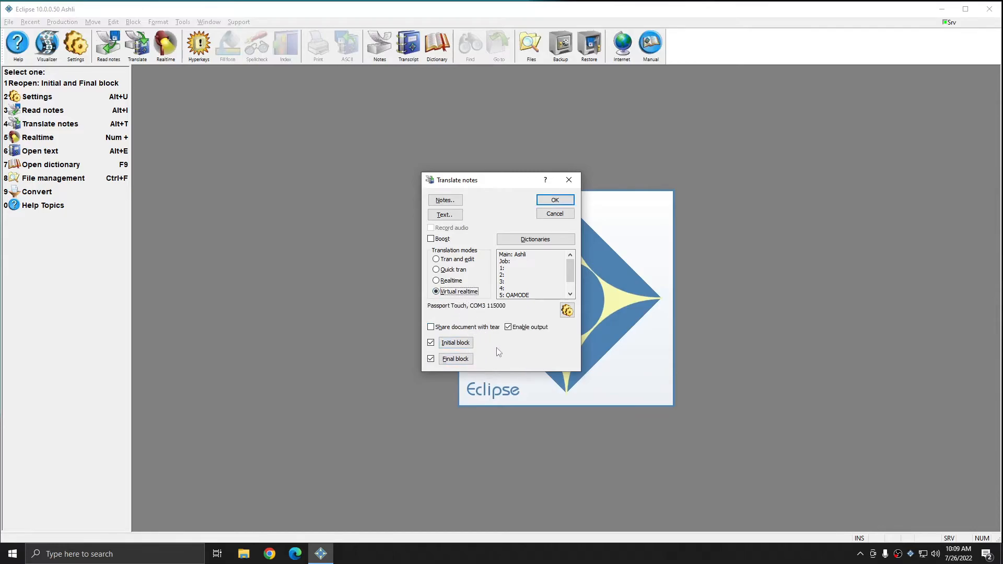
click(445, 200)
double_click(444, 255)
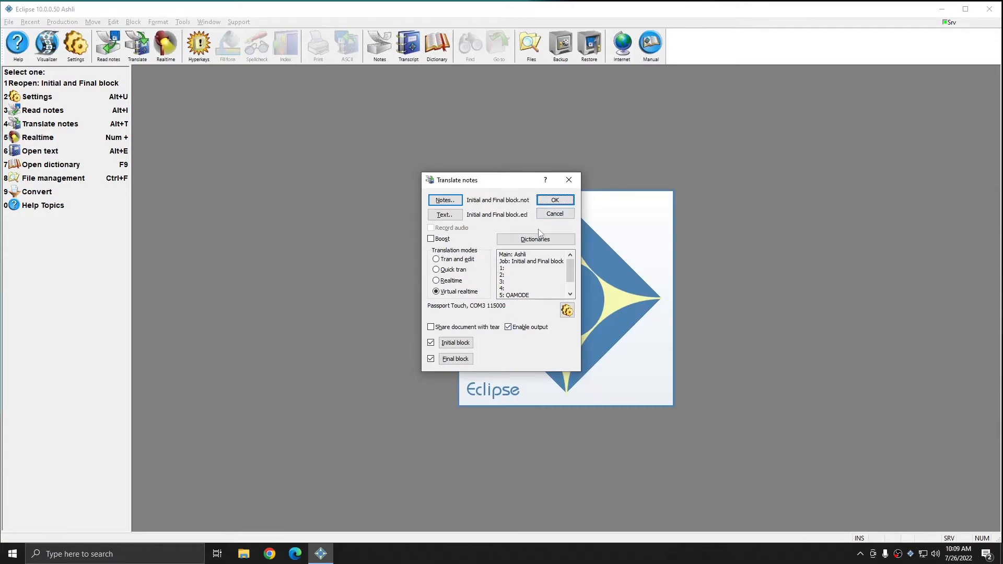
click(556, 201)
click(478, 286)
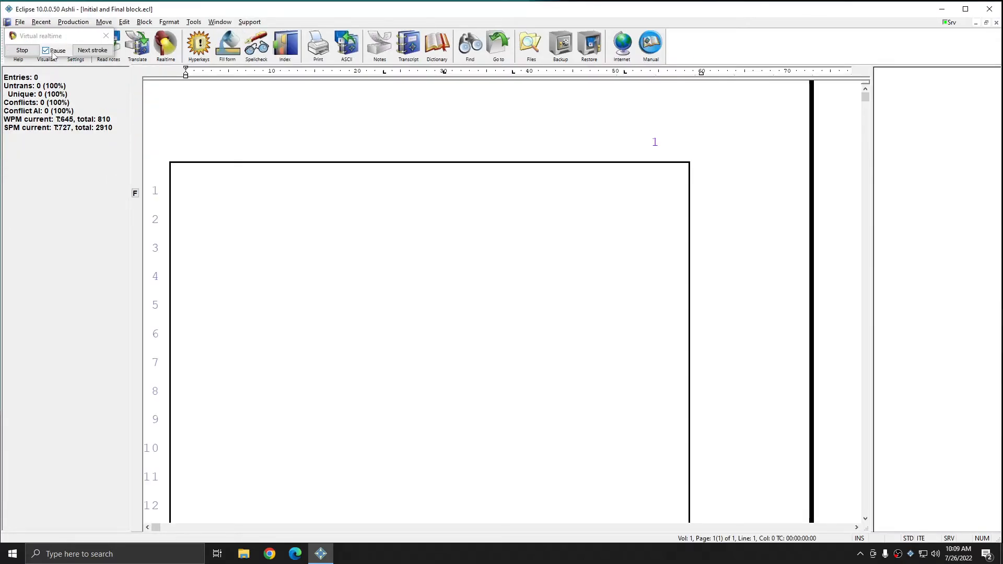
Resume the paused virtual realtime translation, let it run briefly, and stop it
click(46, 50)
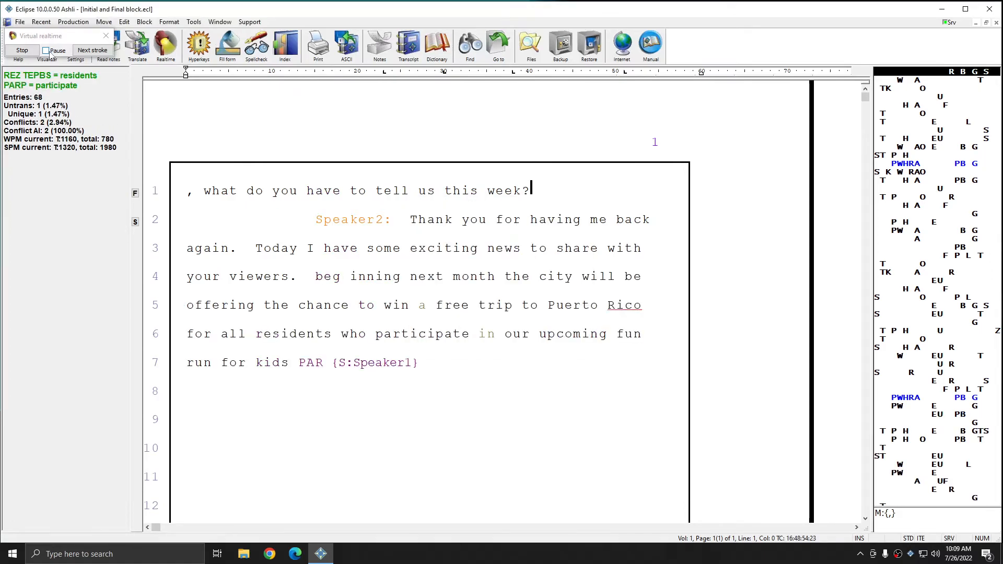
click(46, 50)
click(20, 50)
click(526, 301)
Check the transcript's start and end for block pages, close it, and reopen the note translation settings
scroll(517, 343, down, 3)
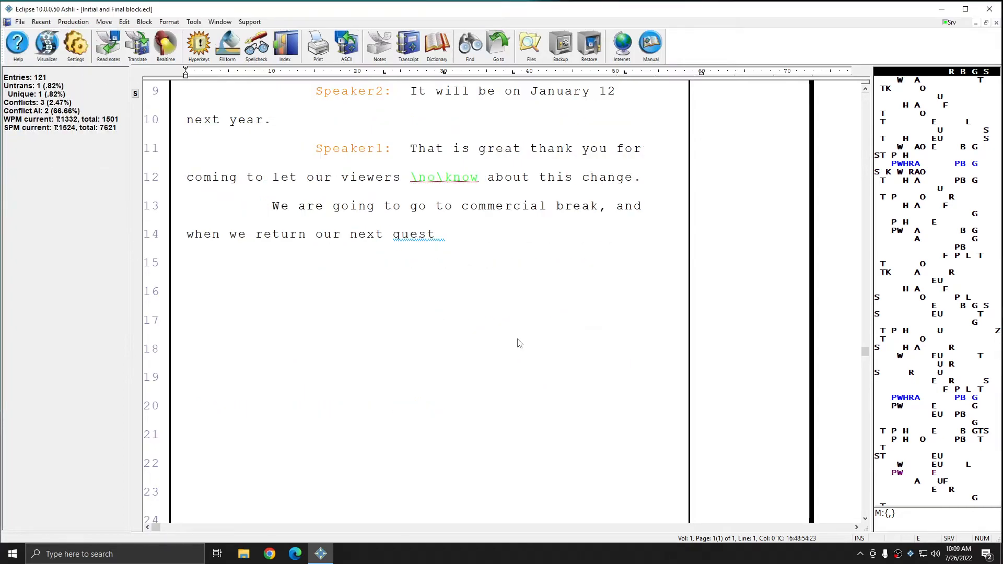
scroll(522, 342, up, 6)
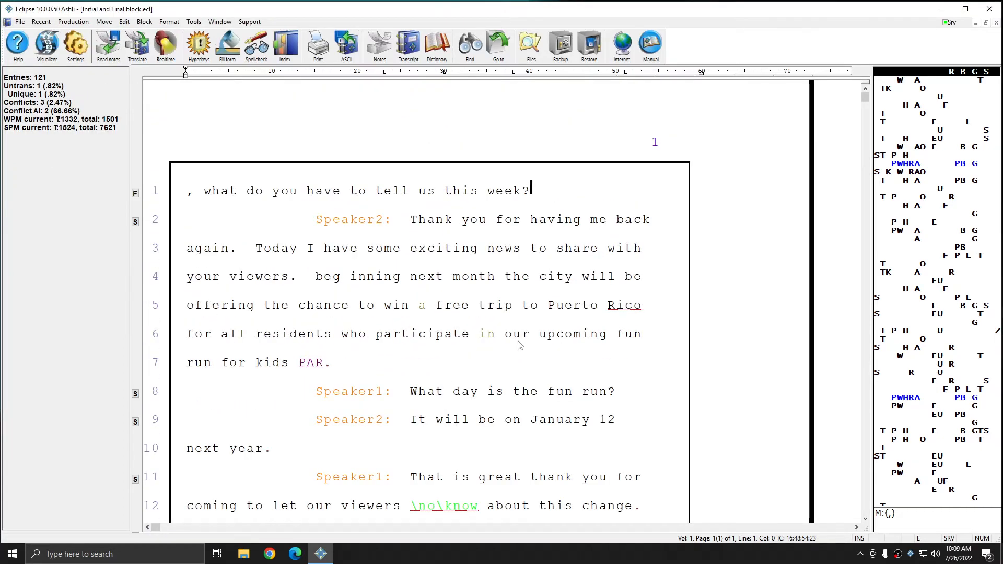
scroll(519, 345, down, 3)
key(alt+t)
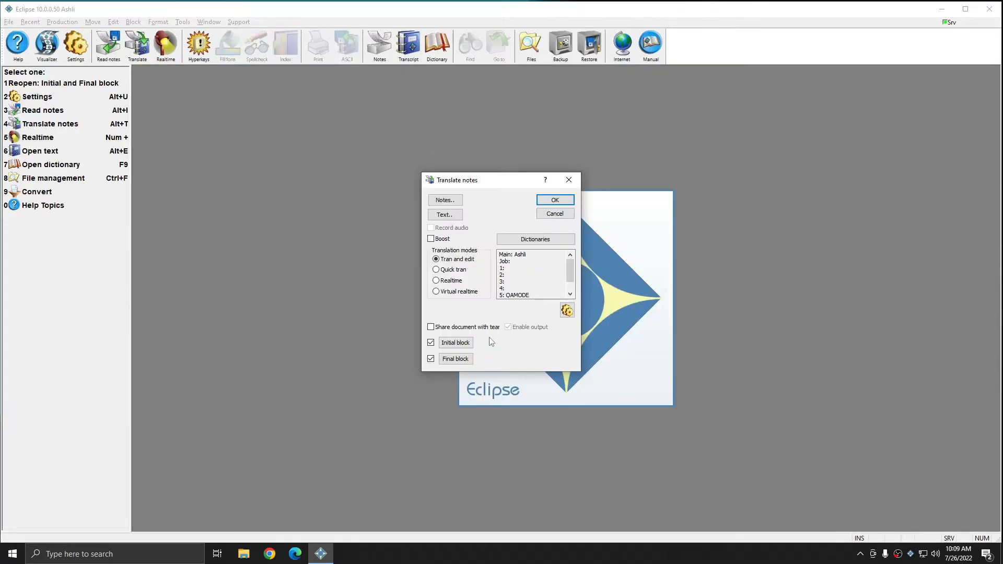